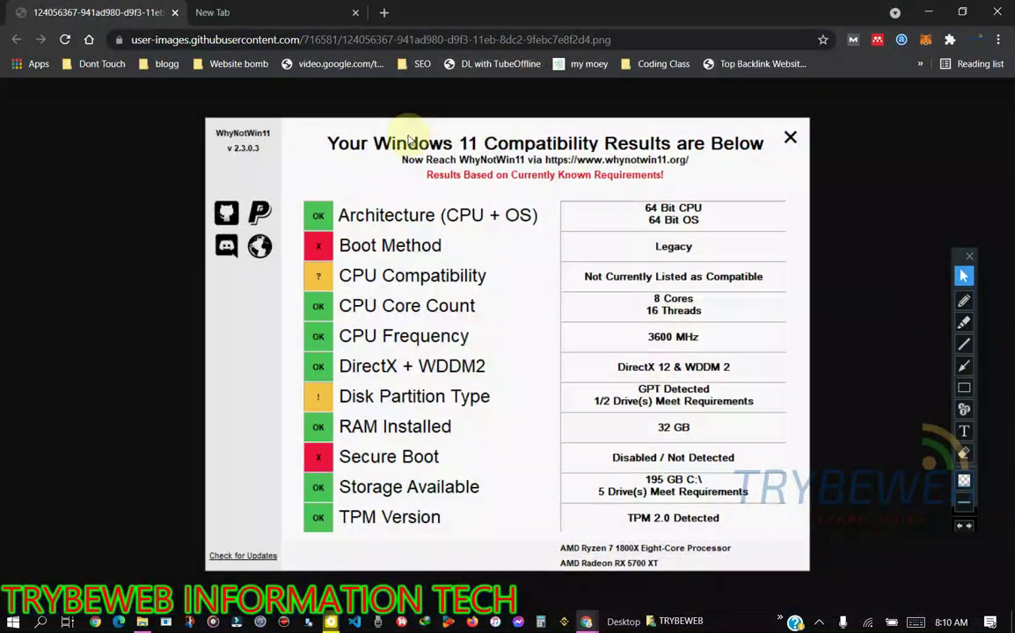
Step: Search Google for 'WHY NOT WINDOWS 11 GITHUB' from the new tab
click(289, 14)
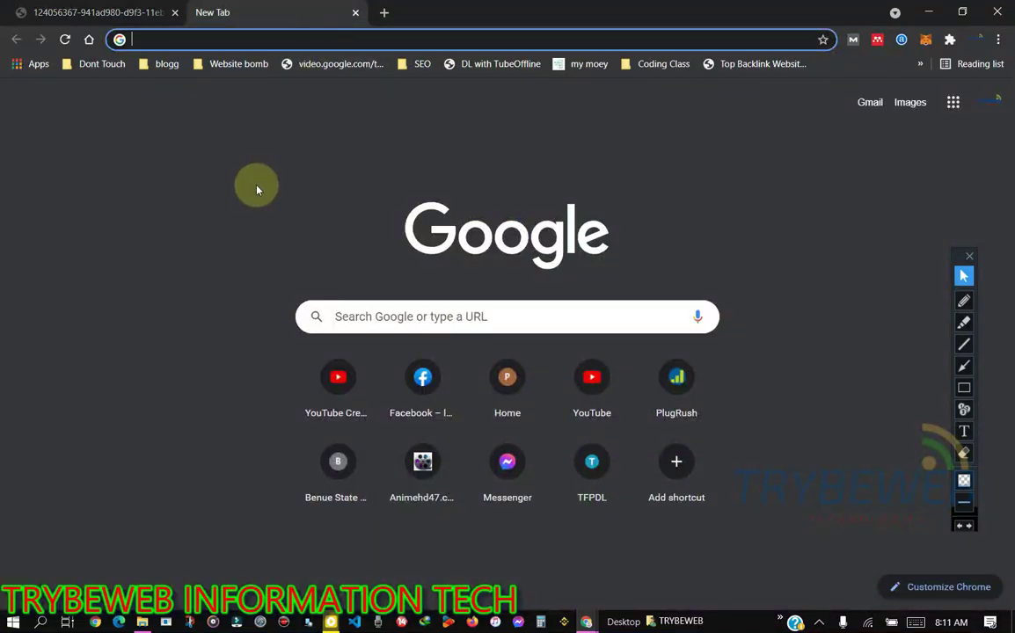
text(WHY NOT)
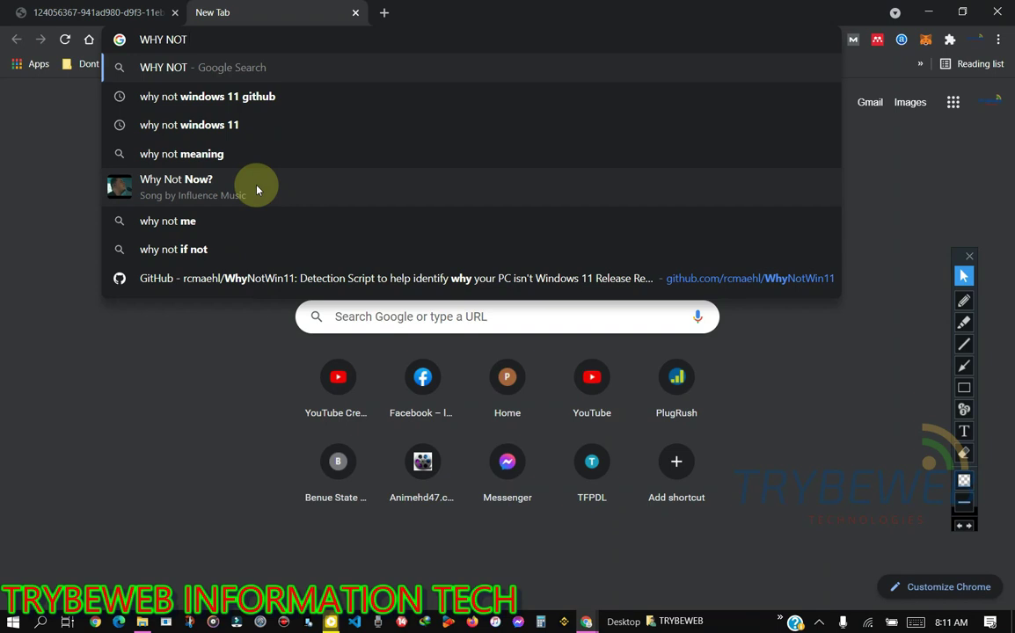
text( WIND)
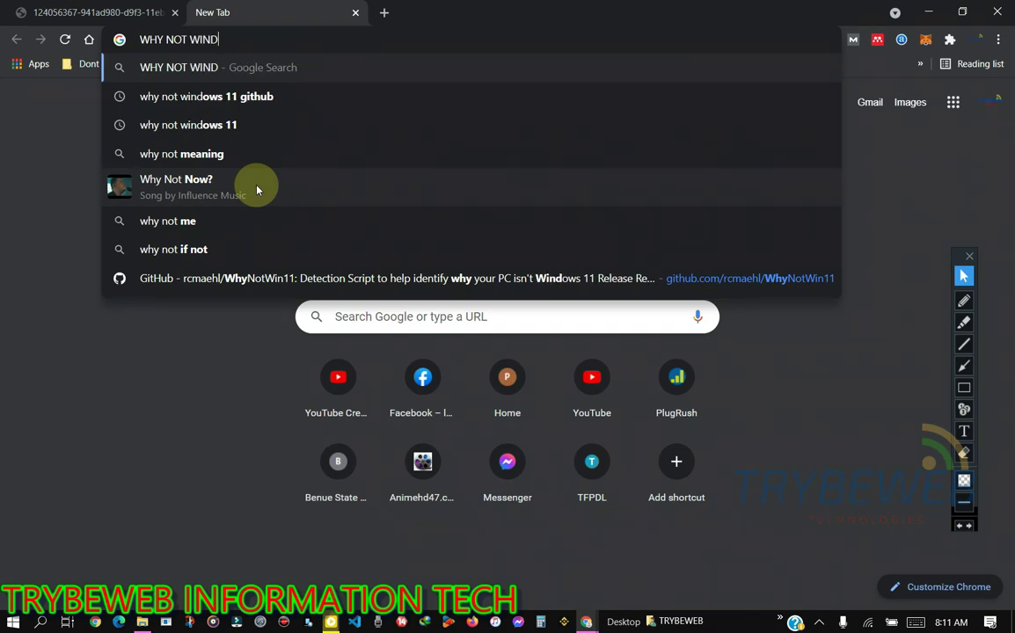
text(OWS 11)
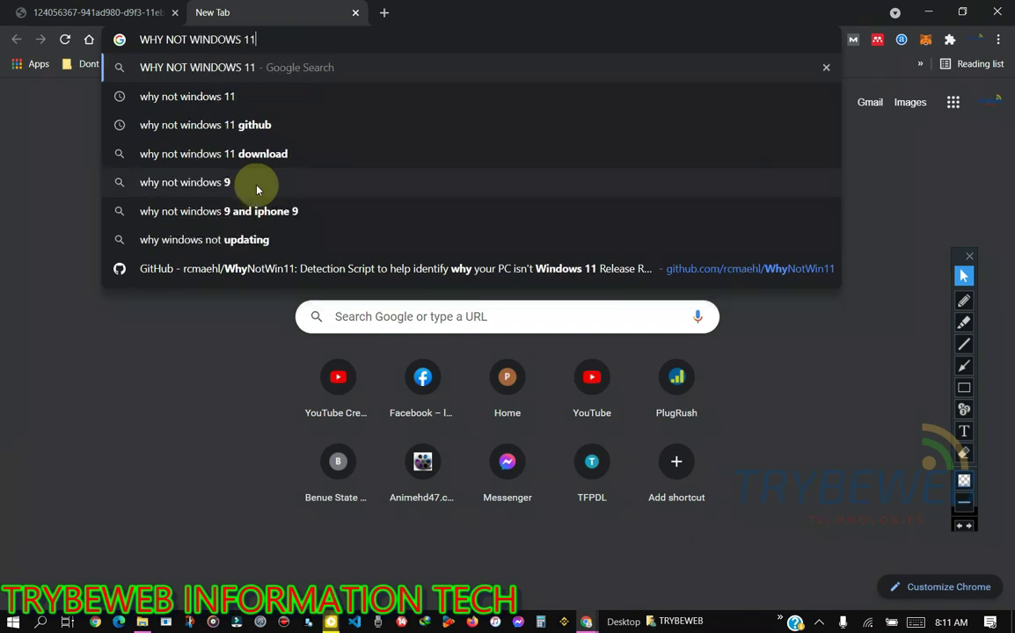
text( GITHUB)
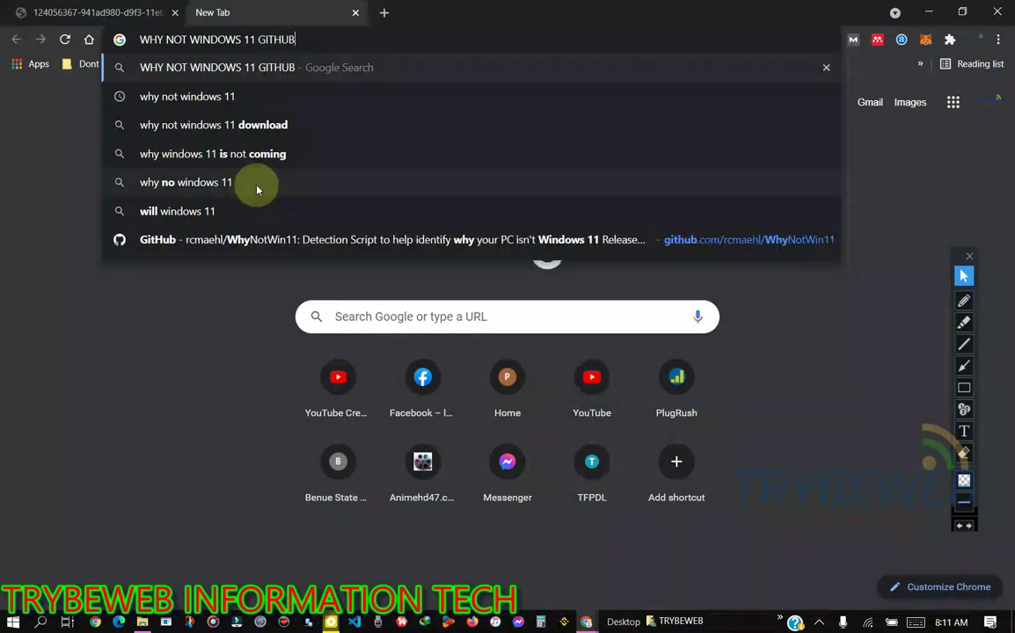
key(Return)
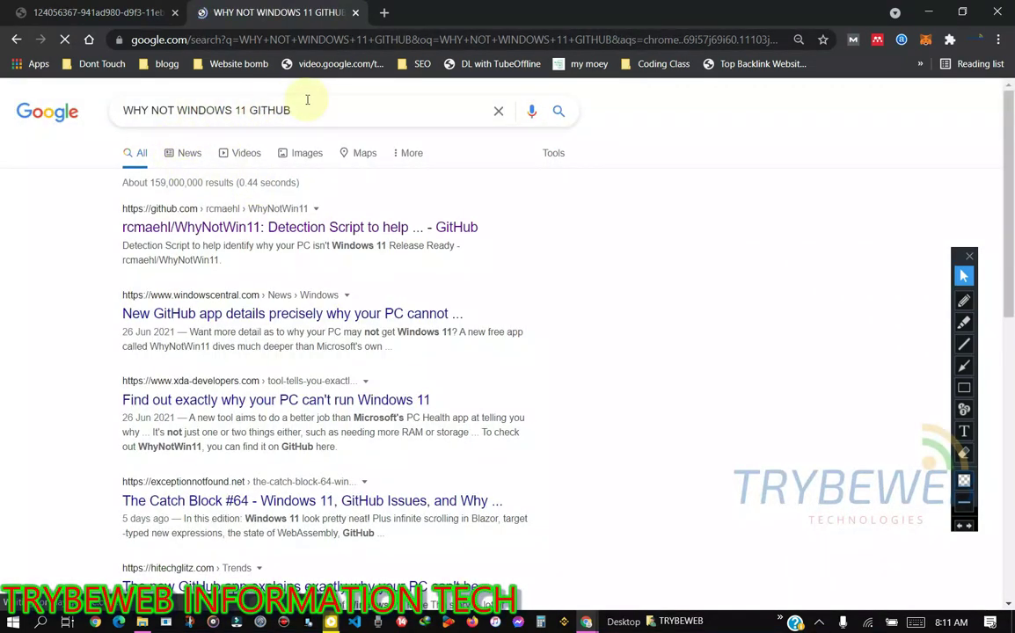
Step: Outline the first GitHub result with a red rectangle, then undo the annotation
drag(286, 104, 114, 107)
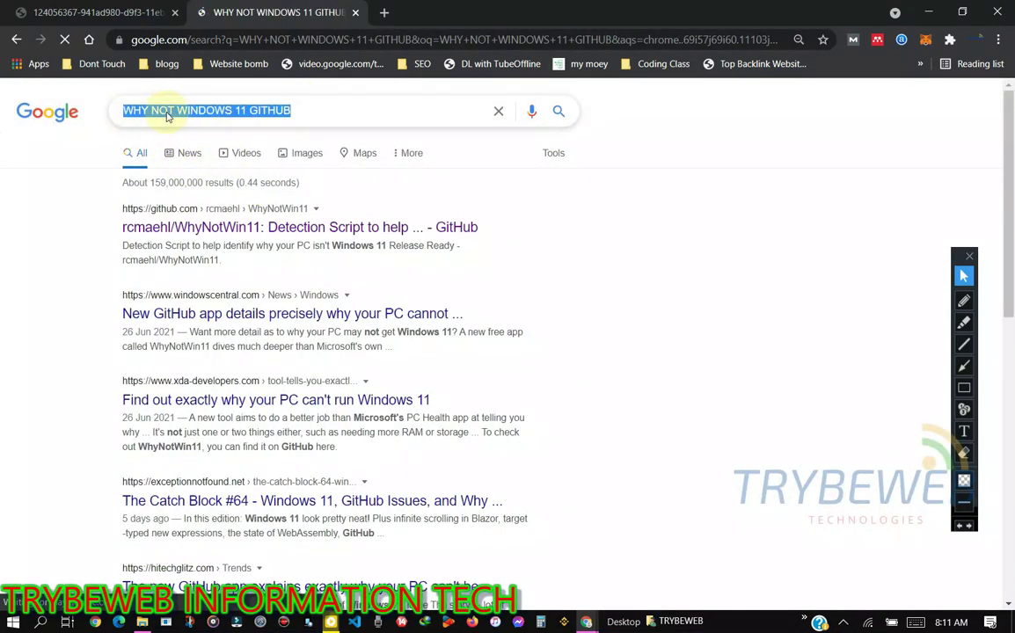
click(711, 280)
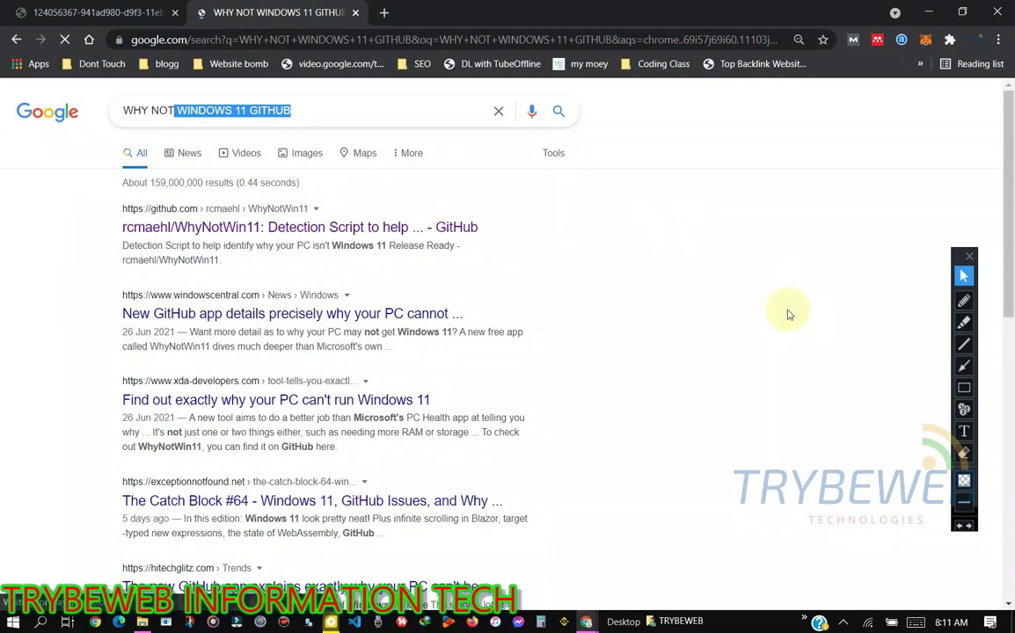
click(964, 387)
mouse_move(78, 194)
mouse_down()
mouse_move(184, 224)
mouse_move(387, 308)
mouse_move(503, 287)
mouse_up()
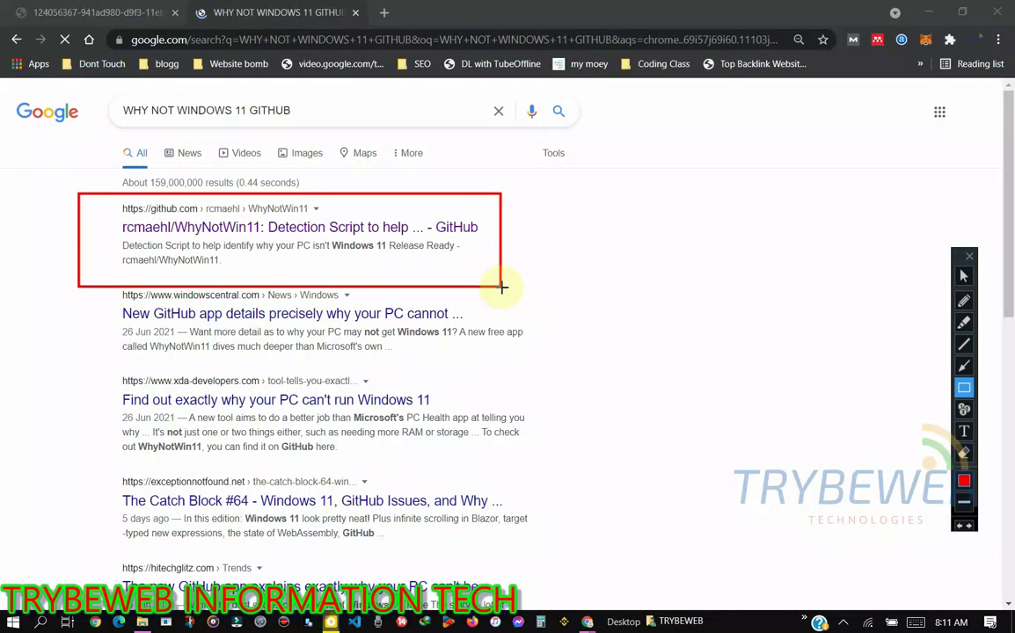
key(ctrl+z)
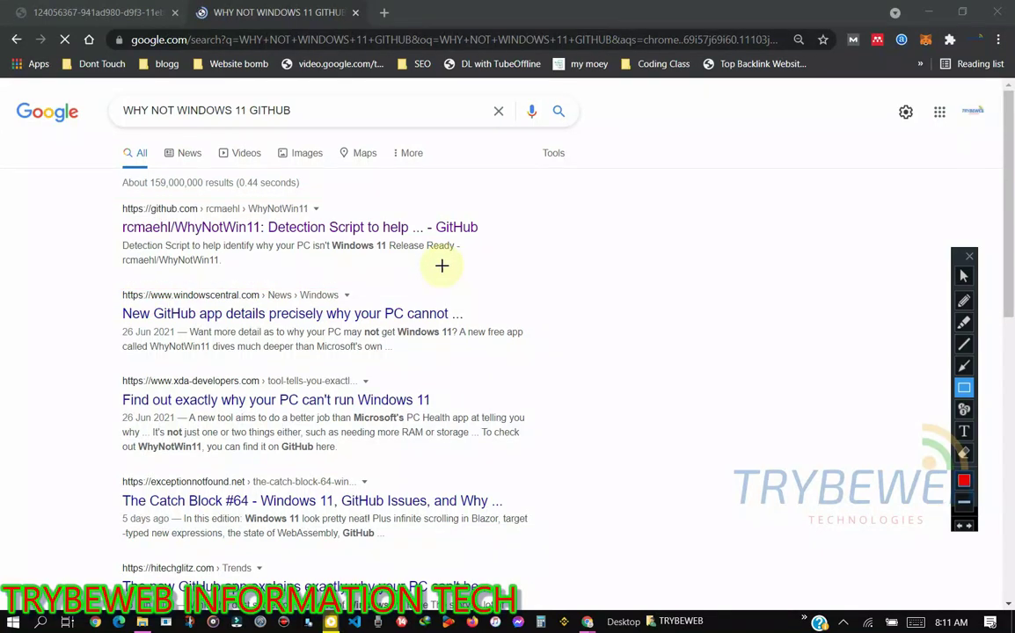
Step: Leave annotation mode and scroll the README down to the Download heading
click(963, 274)
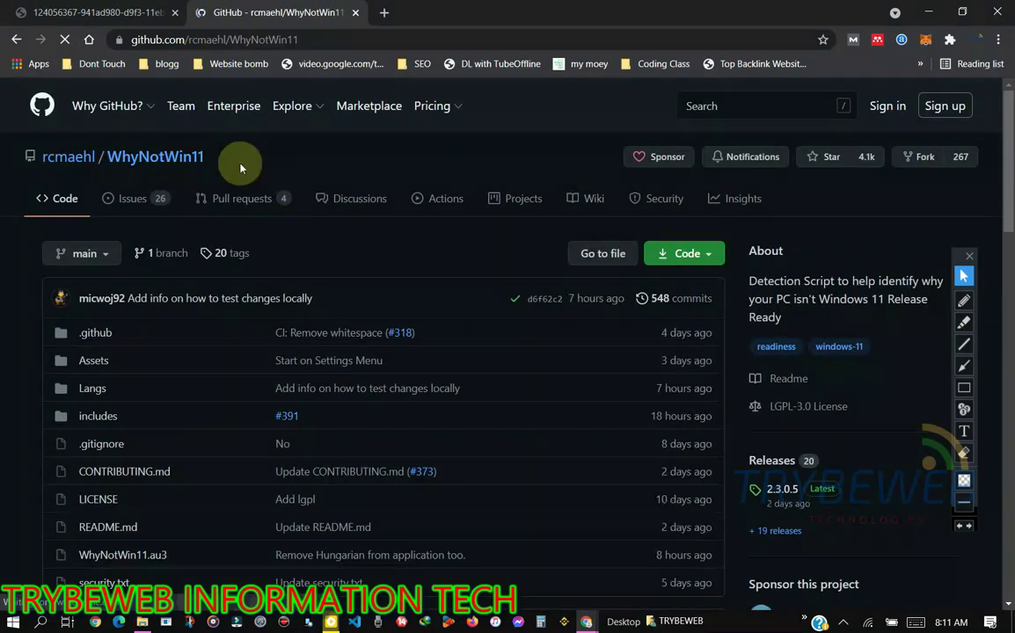
scroll(141, 186, down, 2)
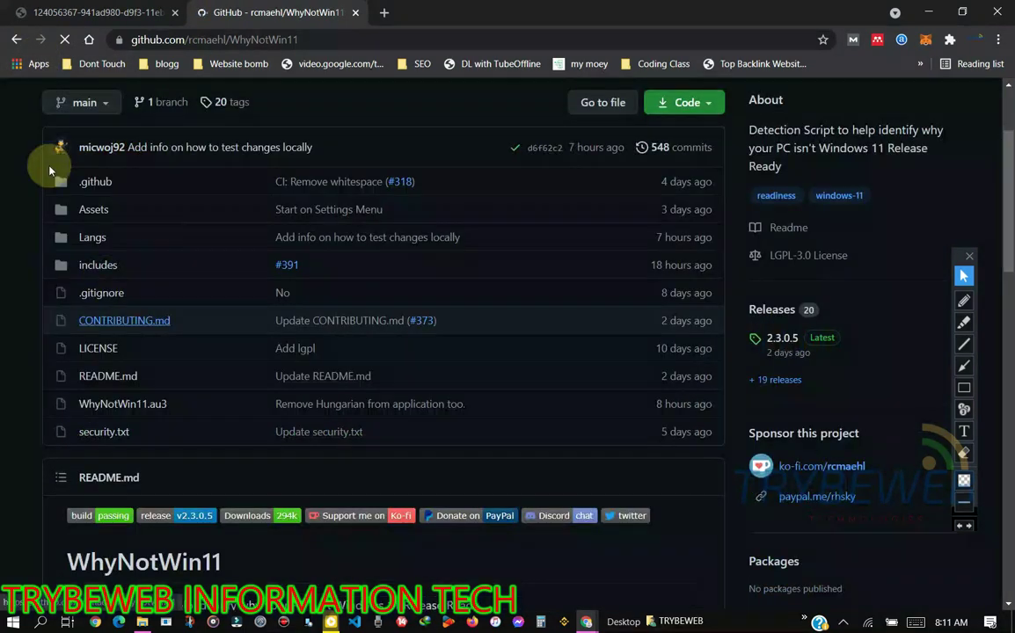
scroll(99, 209, down, 2)
scroll(100, 199, up, 4)
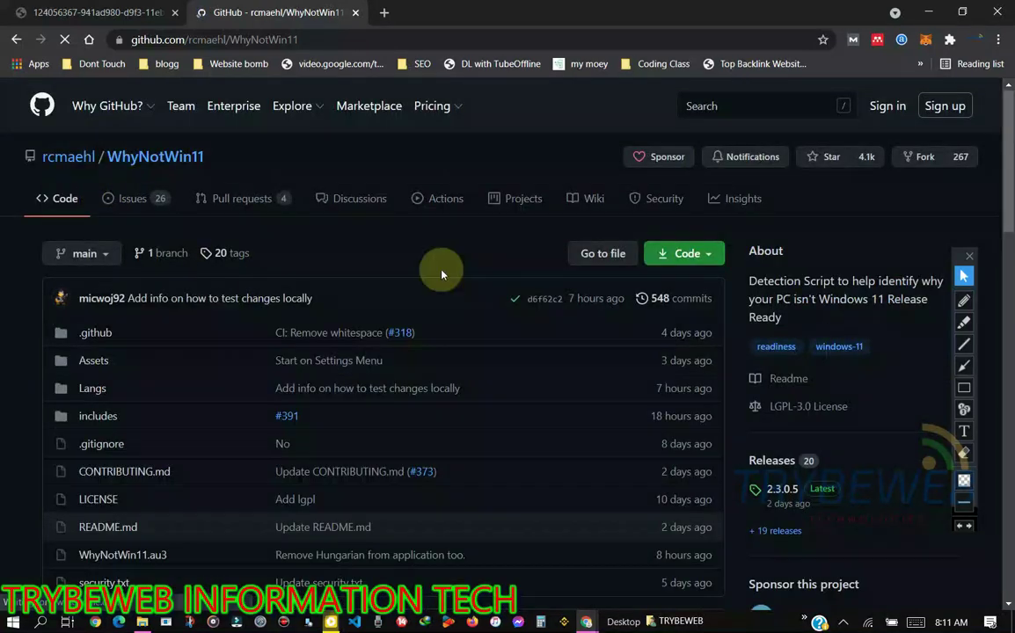
scroll(956, 256, down, 9)
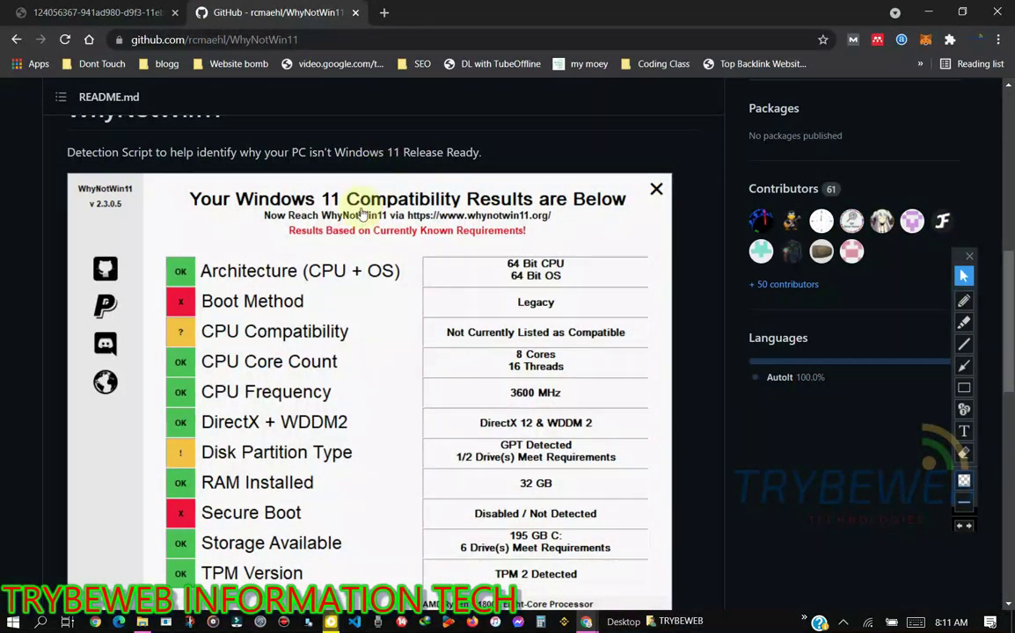
scroll(493, 255, down, 6)
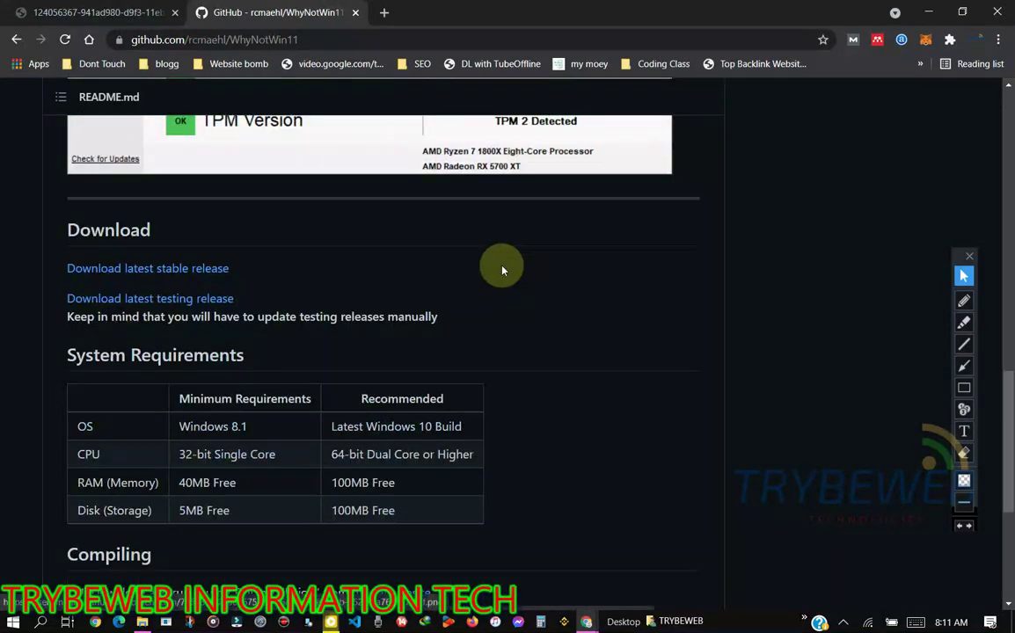
Step: Frame the Download heading and the stable and testing release links in red, then clear them
click(964, 387)
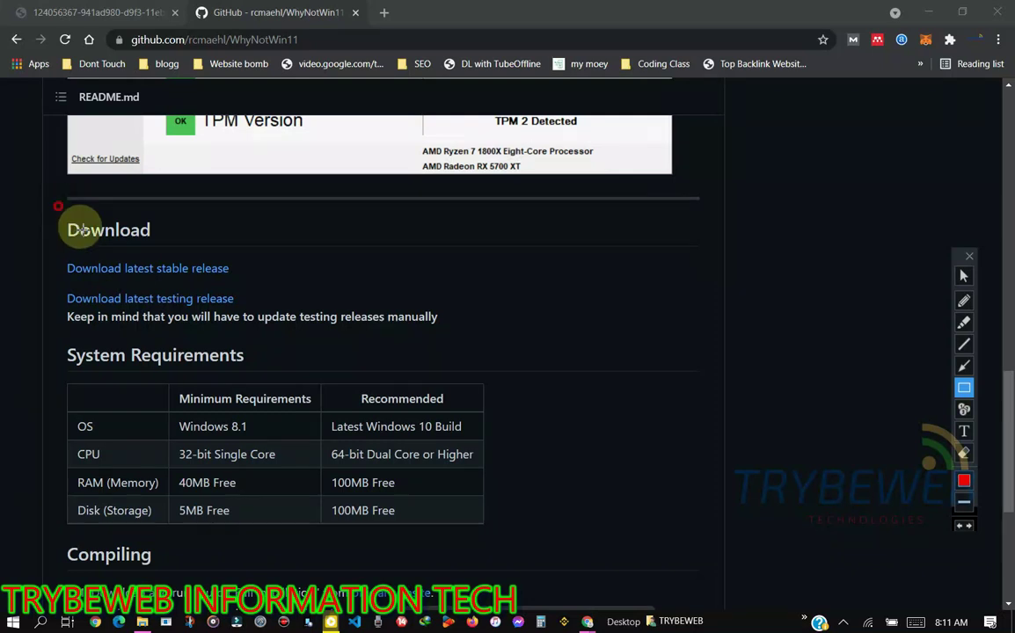
drag(58, 206, 158, 249)
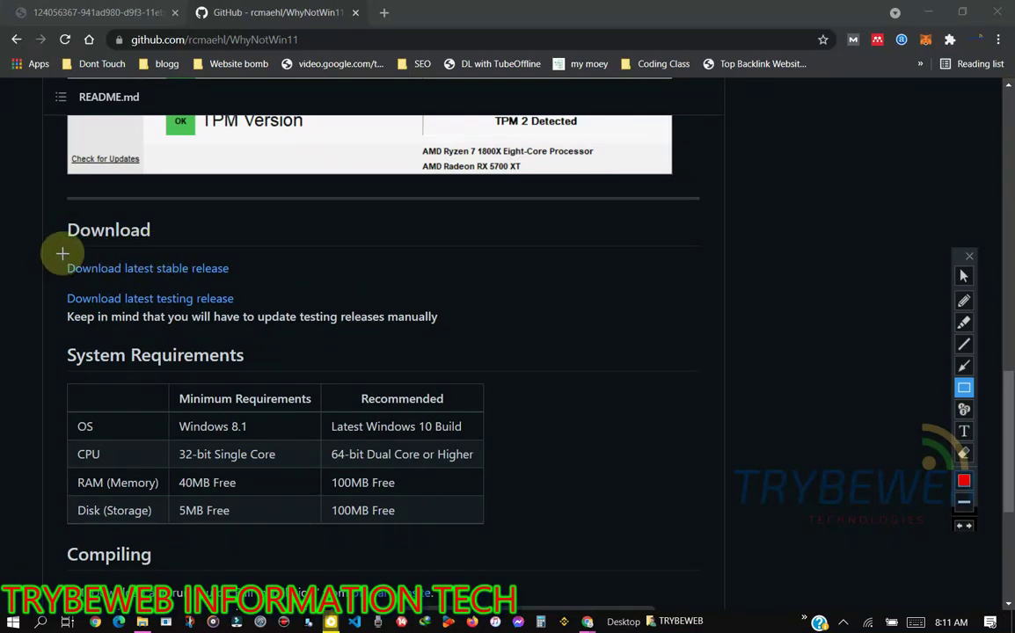
mouse_move(60, 252)
mouse_down()
mouse_move(195, 308)
mouse_move(255, 288)
mouse_up()
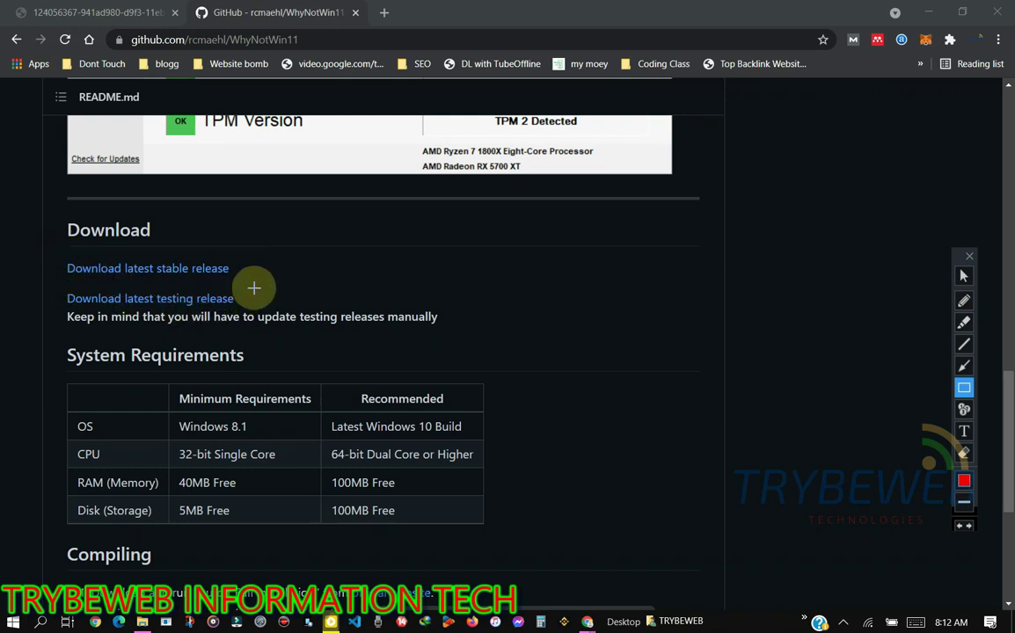
click(55, 278)
mouse_move(90, 297)
mouse_down()
mouse_move(263, 330)
mouse_move(263, 314)
mouse_move(250, 315)
mouse_up()
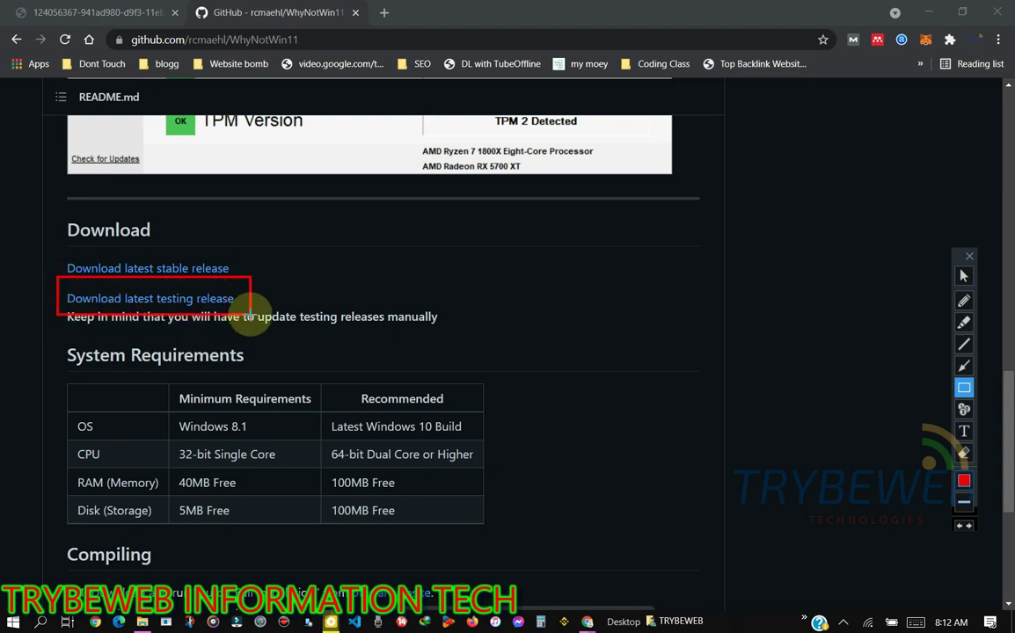
click(251, 315)
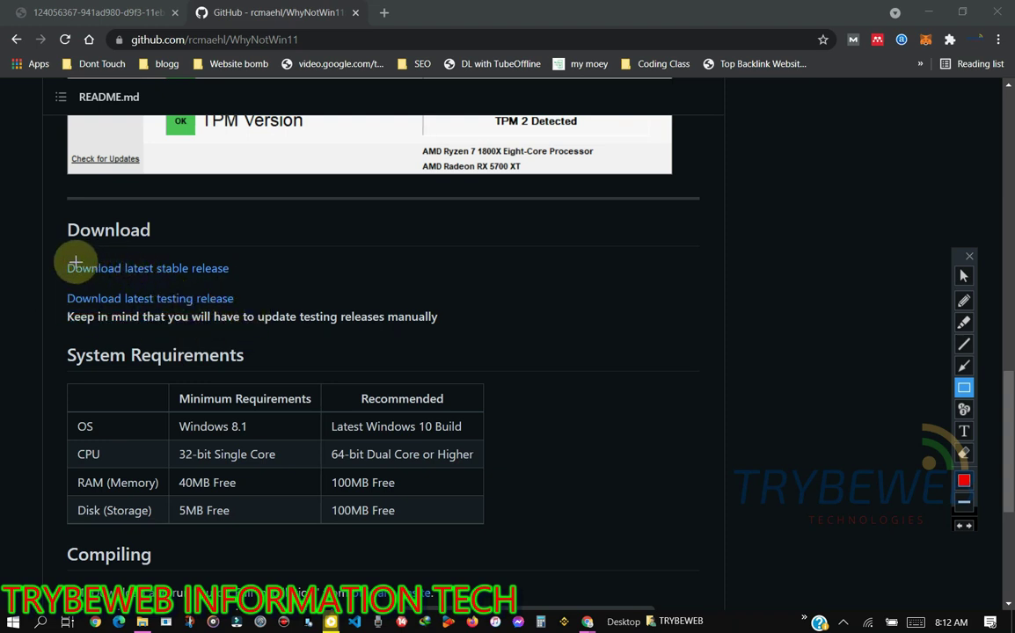
mouse_move(62, 249)
mouse_down()
mouse_move(145, 257)
mouse_move(225, 295)
mouse_move(242, 291)
mouse_up()
click(242, 290)
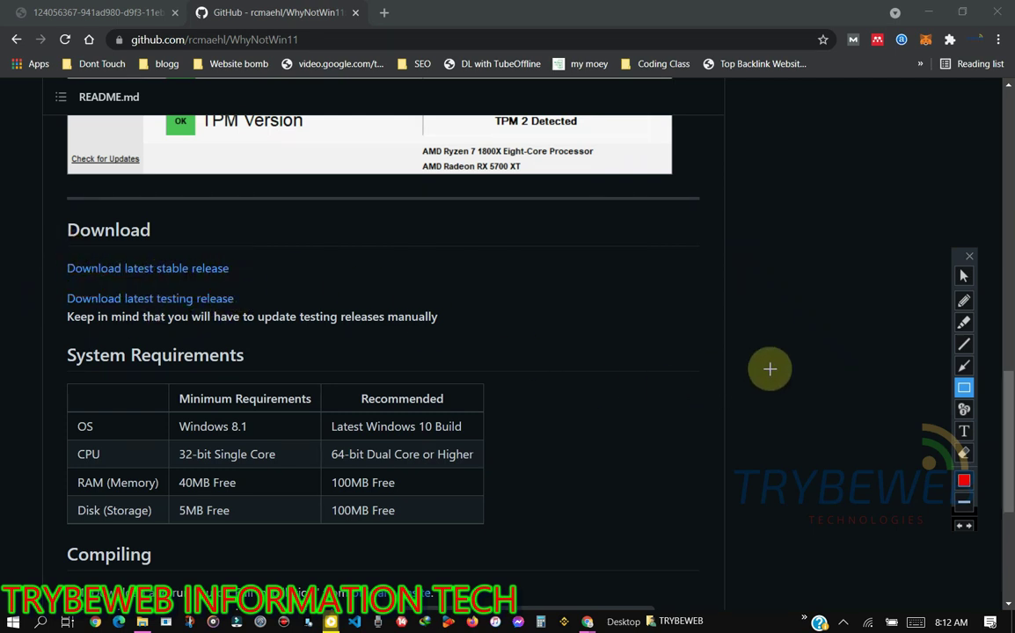
click(963, 277)
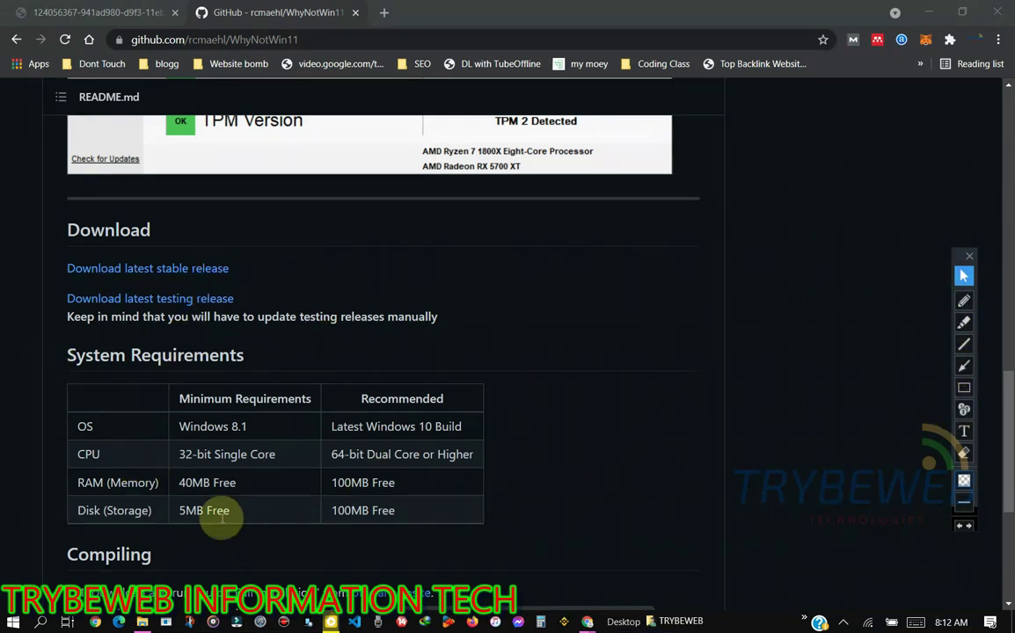
Step: Highlight the Windows 8.1, 5MB Free and 100MB Free requirement cells, then scroll toward License
scroll(262, 552, down, 3)
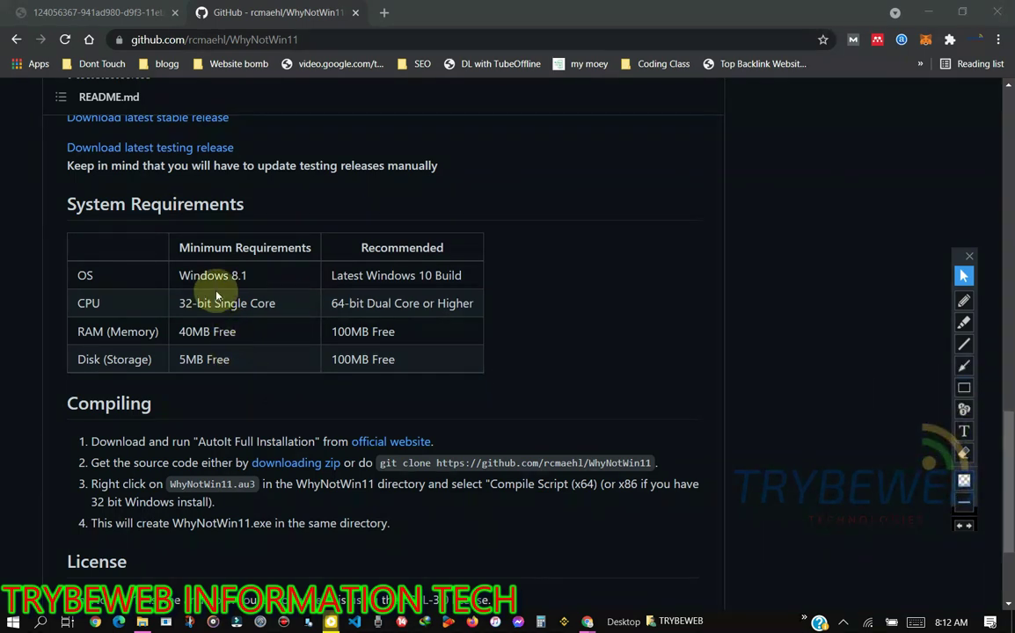
drag(181, 276, 263, 280)
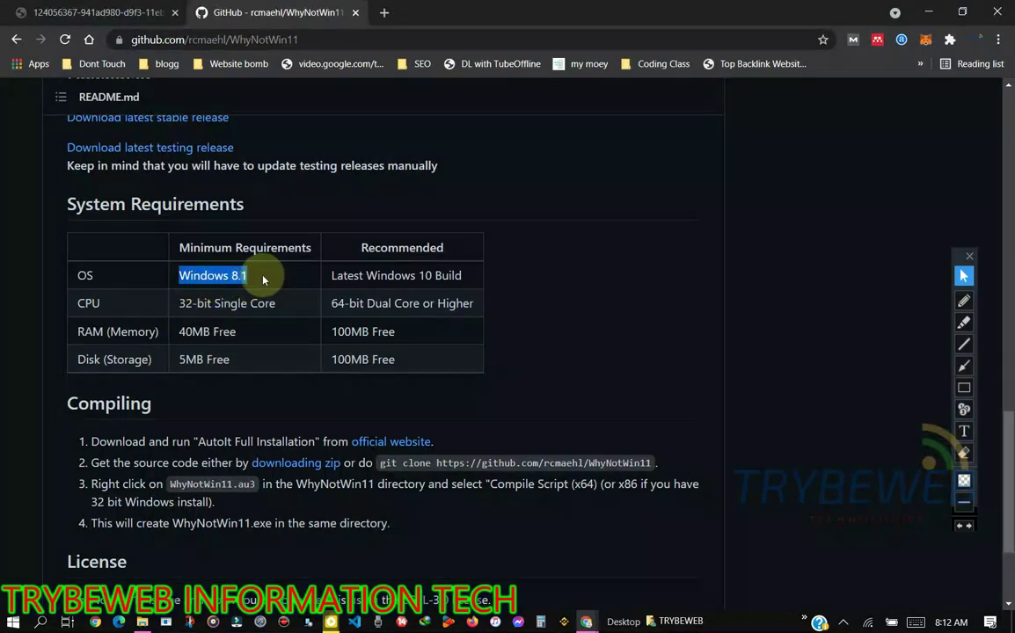
mouse_move(339, 275)
mouse_down()
mouse_move(379, 276)
mouse_move(348, 281)
mouse_up()
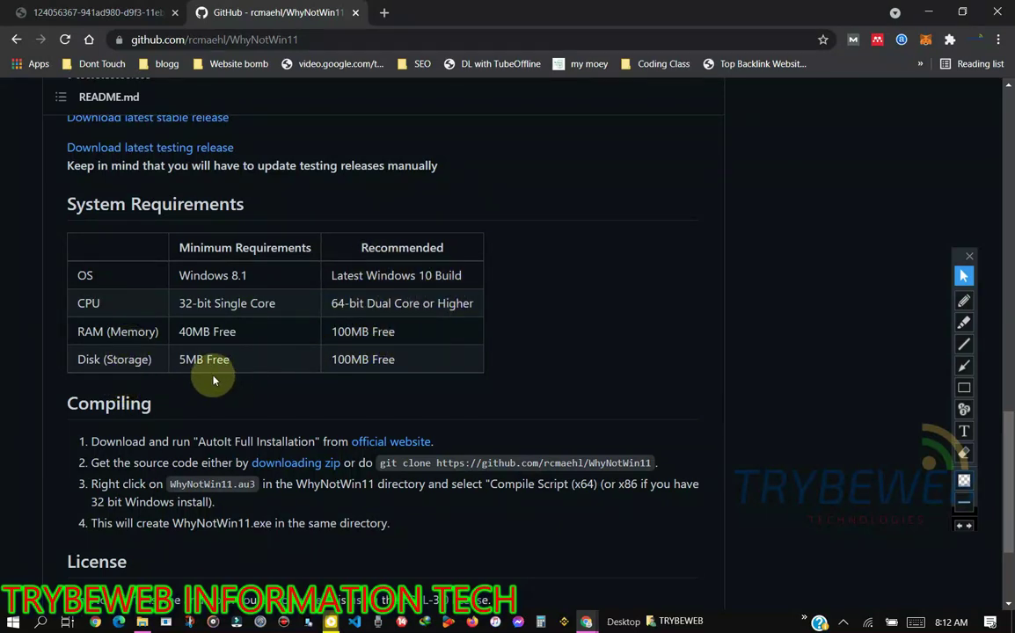
triple_click(192, 358)
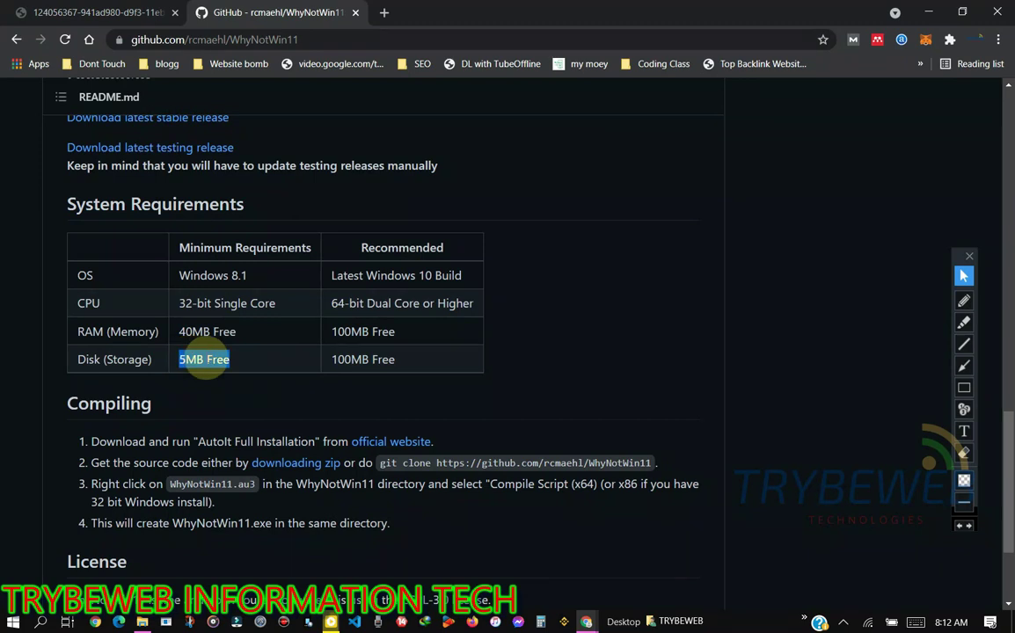
double_click(349, 360)
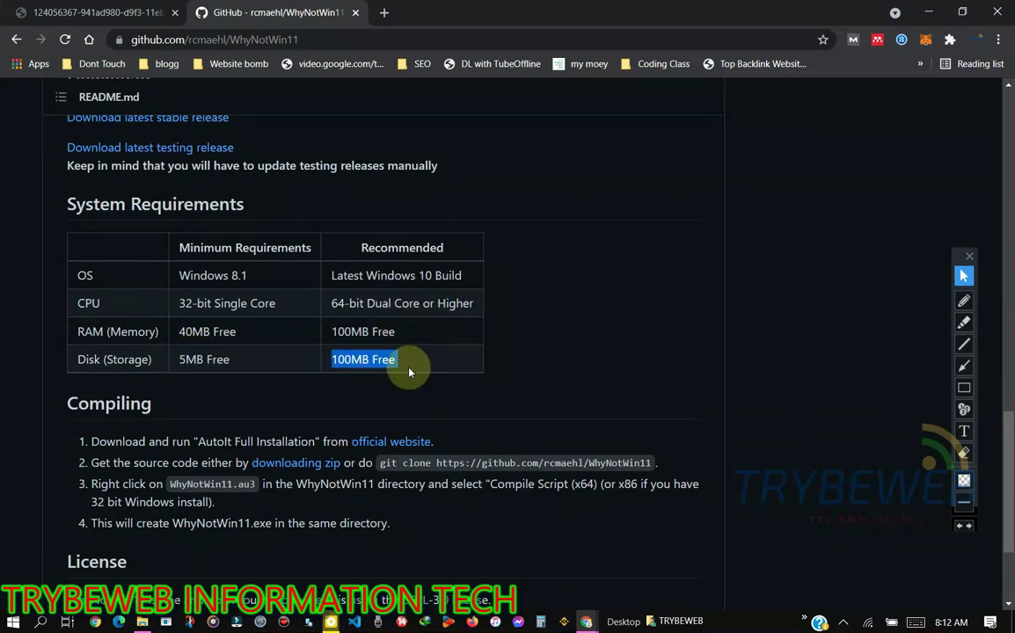
scroll(414, 376, down, 3)
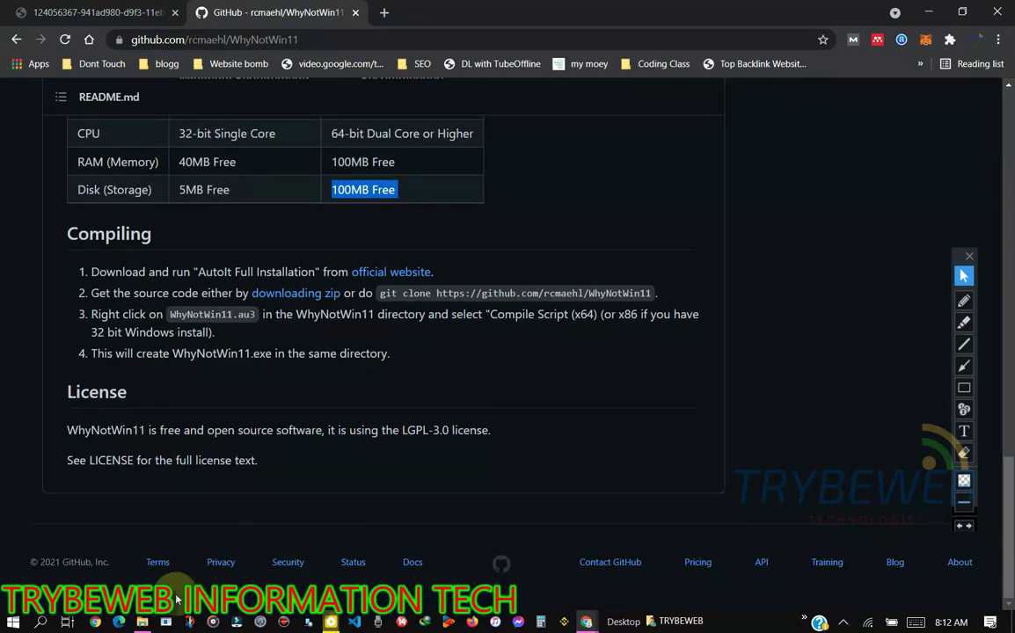
Step: In the Programs folder window, outline WhyNotWin11.exe with a red rectangle, then clear it
click(142, 621)
click(964, 388)
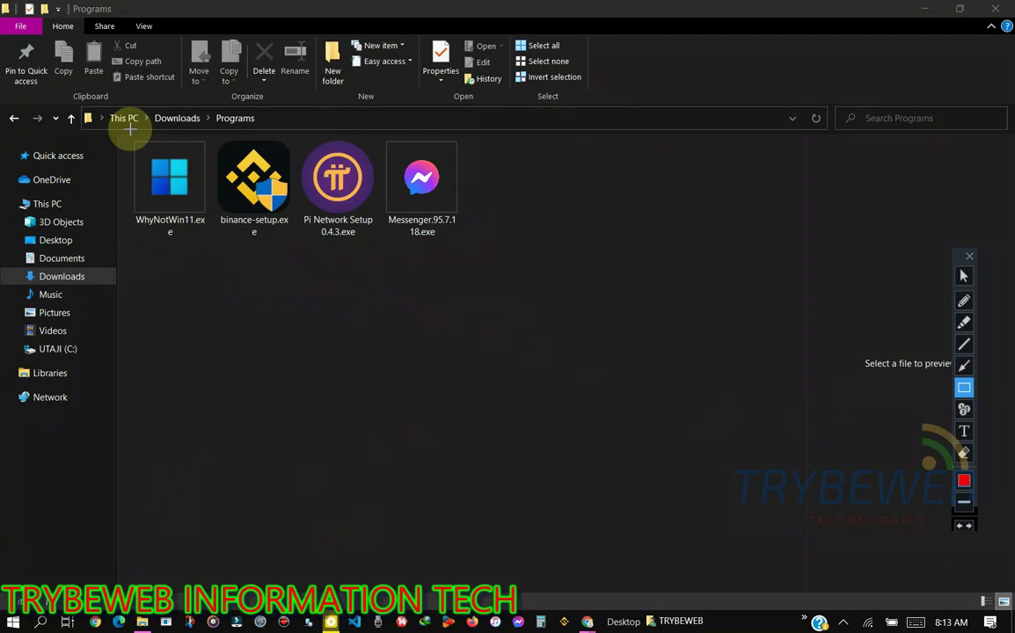
mouse_move(130, 131)
mouse_down()
mouse_move(131, 194)
mouse_move(195, 272)
mouse_move(212, 274)
mouse_up()
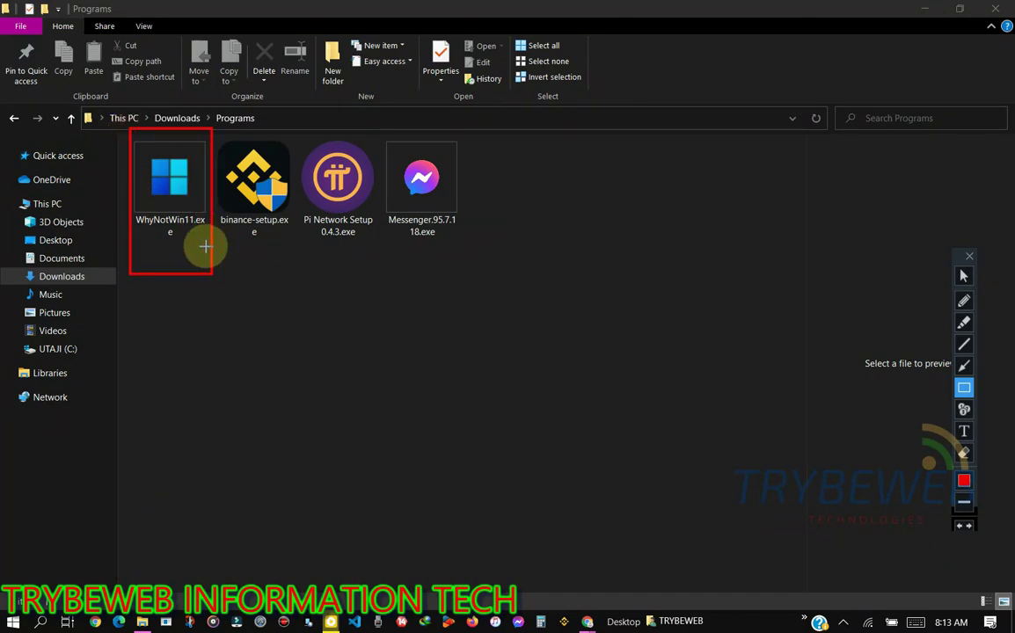
click(965, 275)
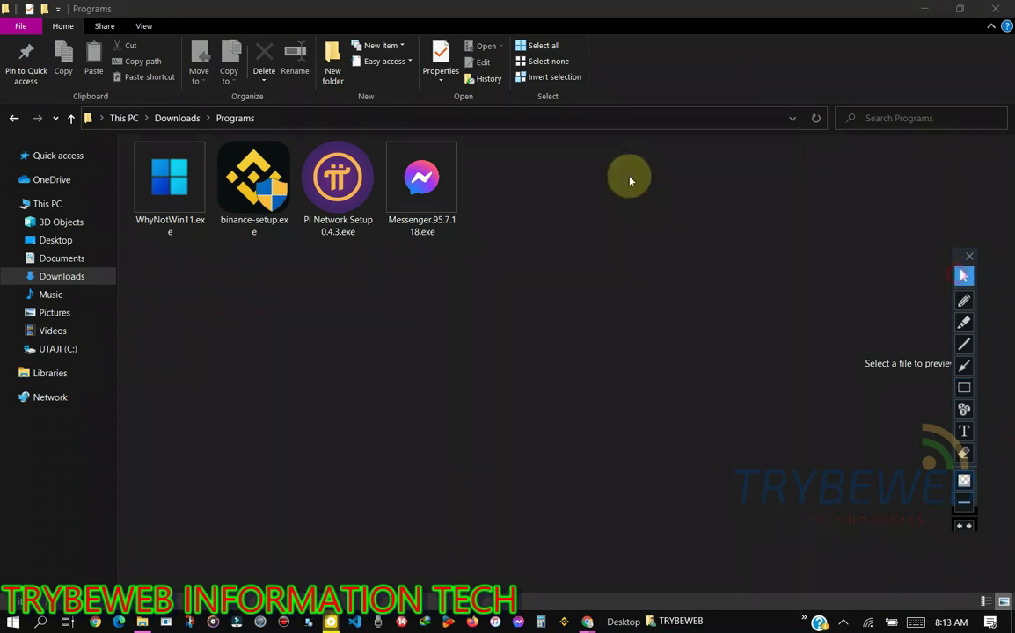
Step: Launch WhyNotWin11.exe by double-click and the right-click Open command, then deselect it
click(158, 216)
double_click(158, 216)
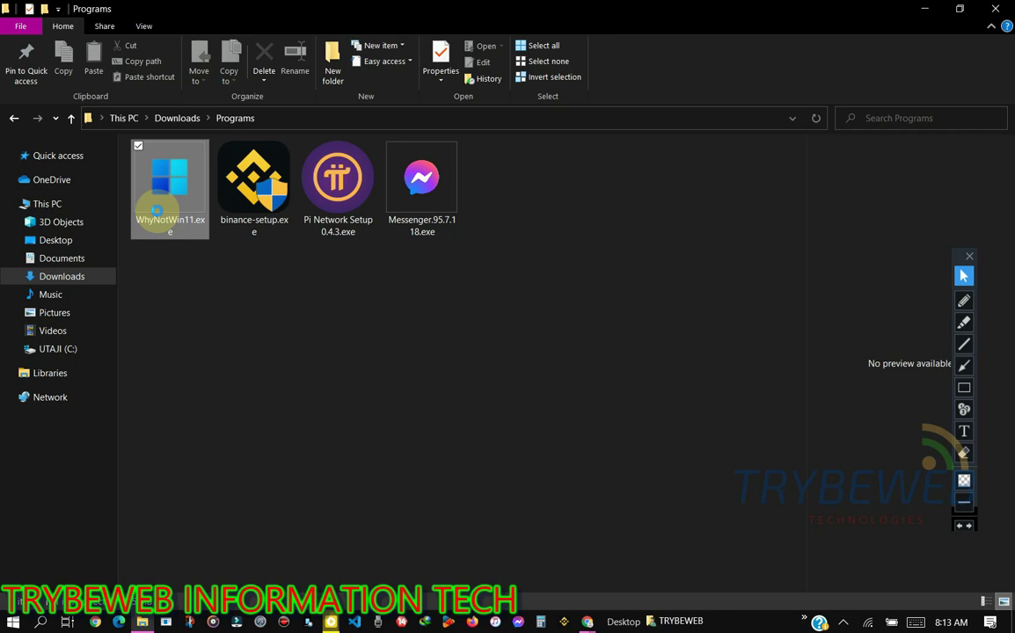
right_click(156, 211)
click(136, 214)
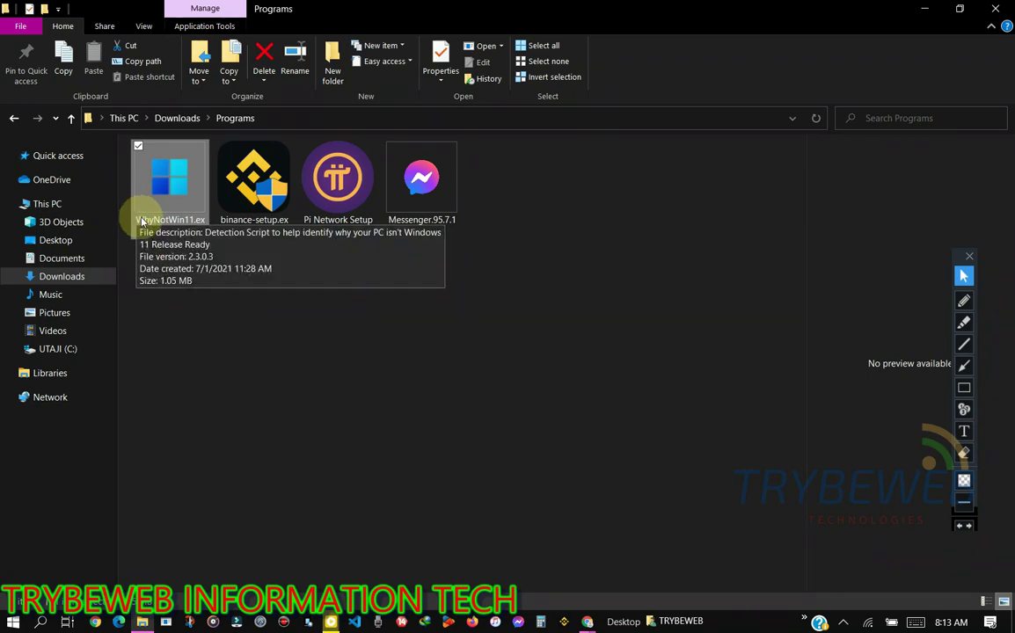
click(465, 425)
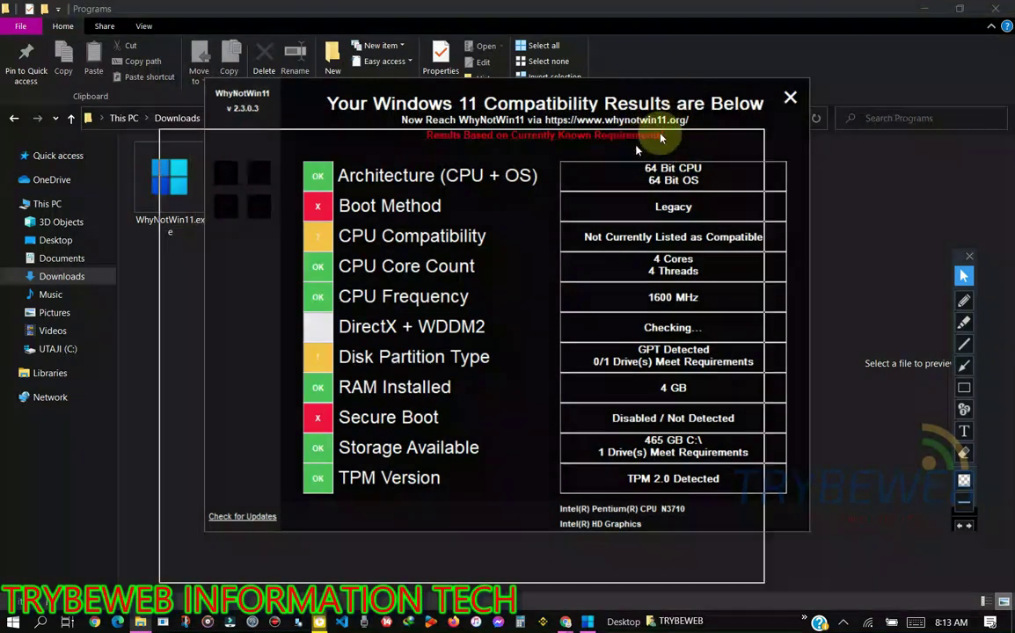
Step: Move the results window and place numbered markers 1-3 on Architecture, Boot Method, Disk Partition Type
drag(636, 150, 675, 249)
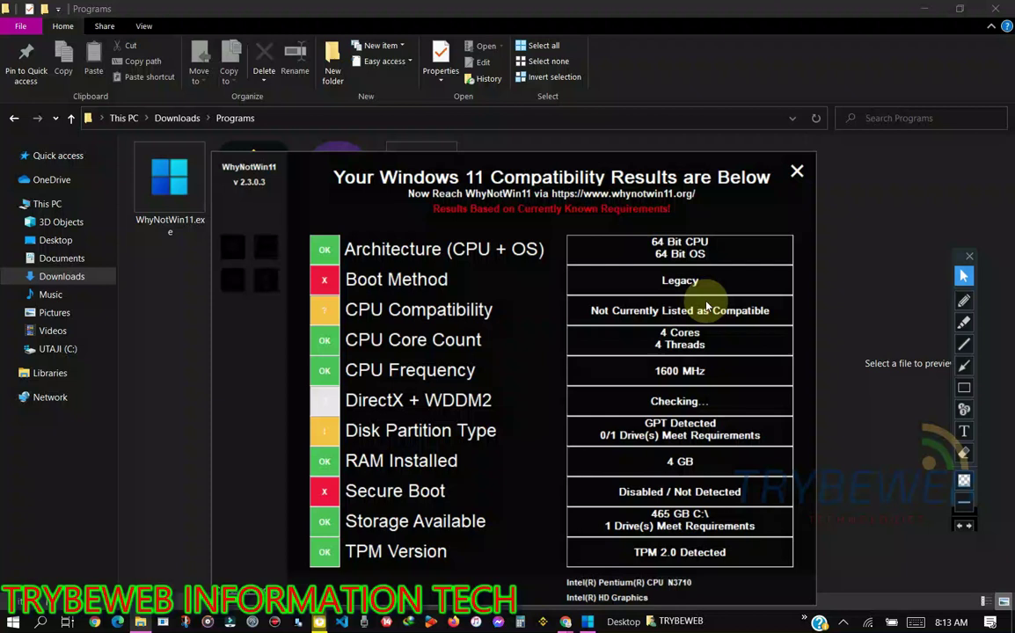
click(964, 409)
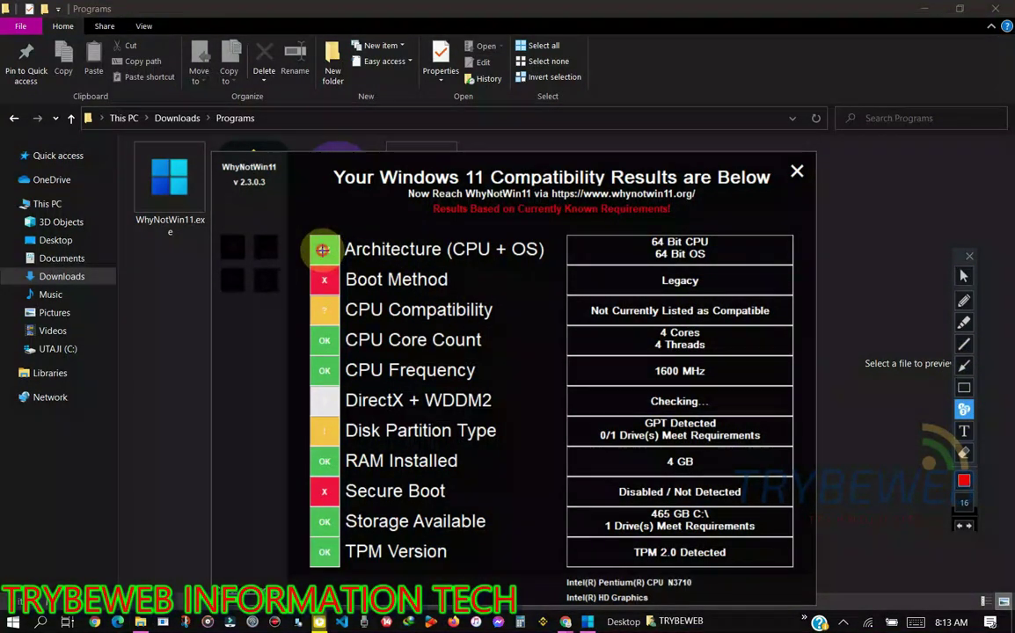
click(323, 250)
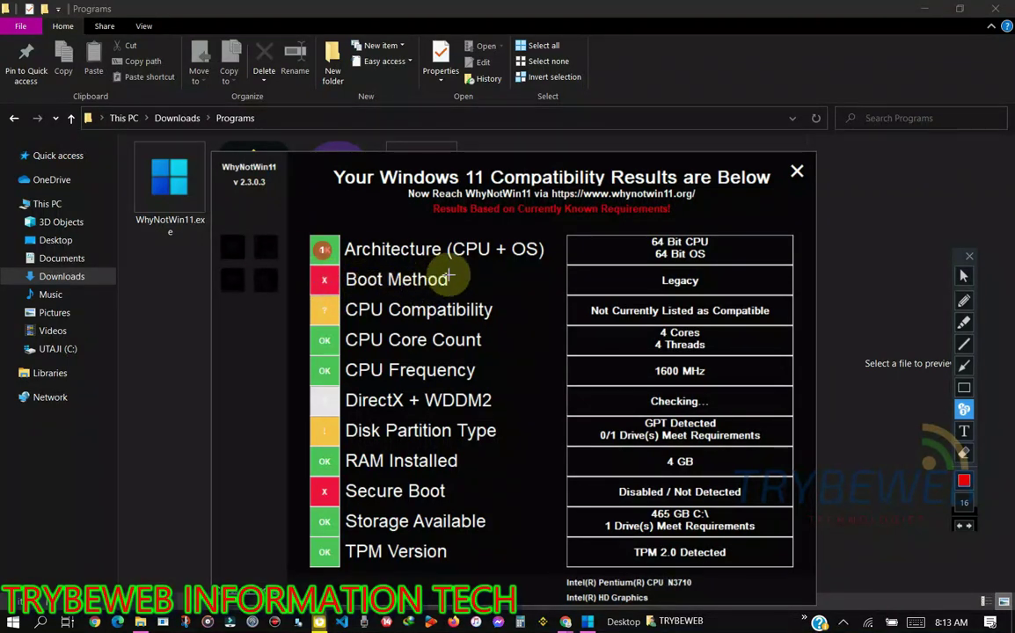
click(455, 278)
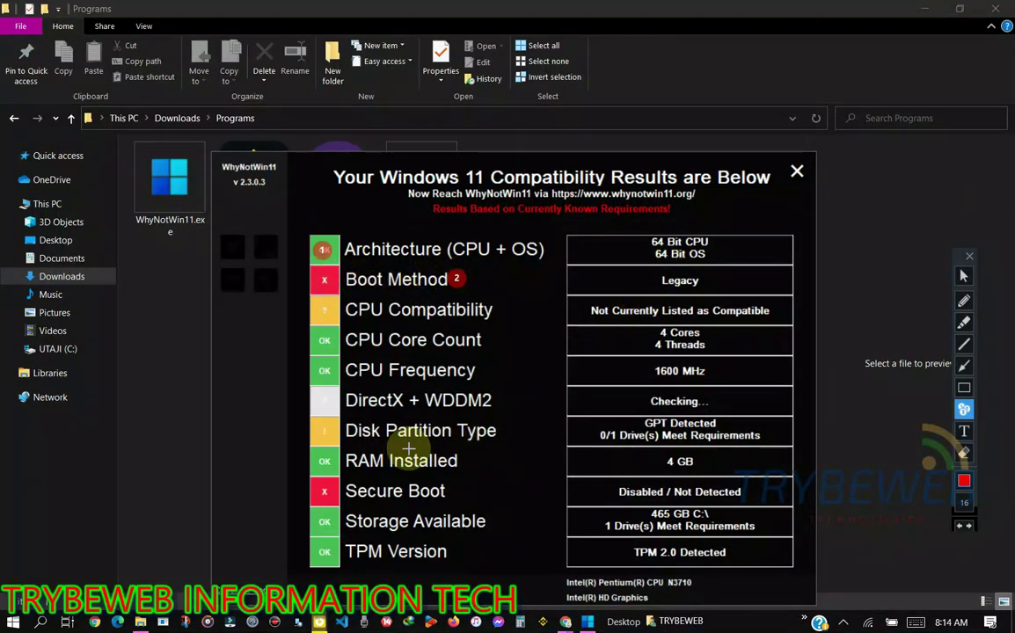
click(324, 434)
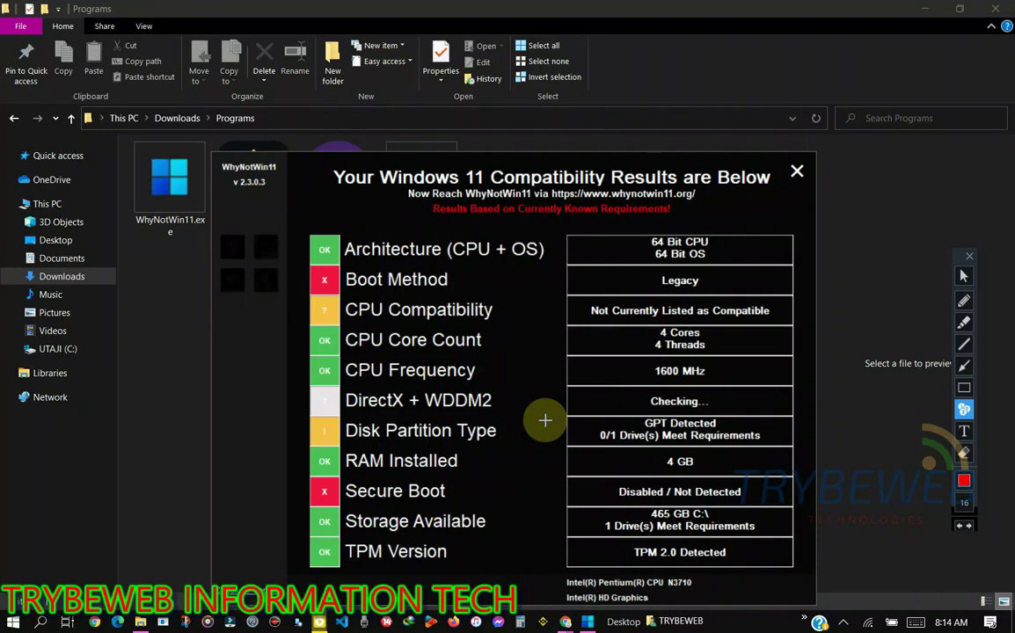
Step: Draw red arrows to Architecture, Boot Method and CPU Compatibility, undo the last ones, and stop drawing
click(964, 365)
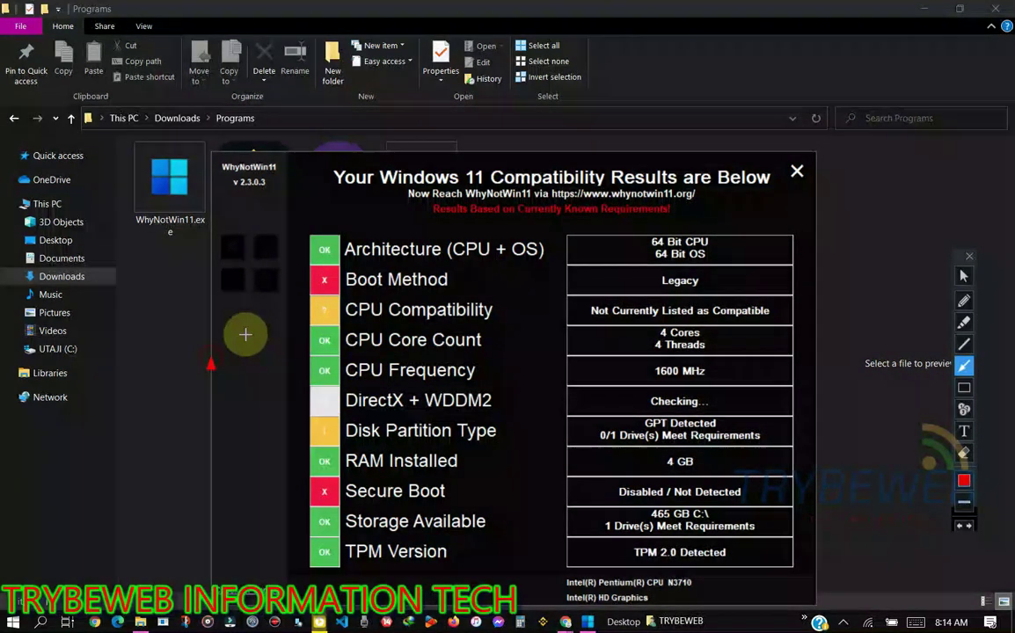
mouse_move(246, 334)
mouse_down()
mouse_move(301, 256)
mouse_move(322, 250)
mouse_up()
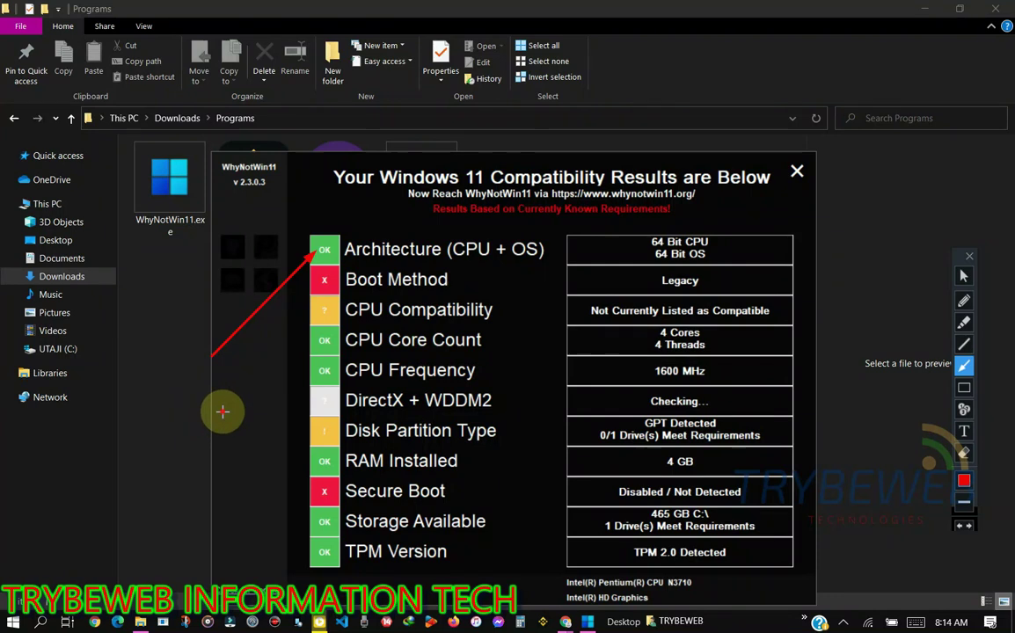
mouse_move(223, 411)
mouse_down()
mouse_move(304, 319)
mouse_move(313, 279)
mouse_up()
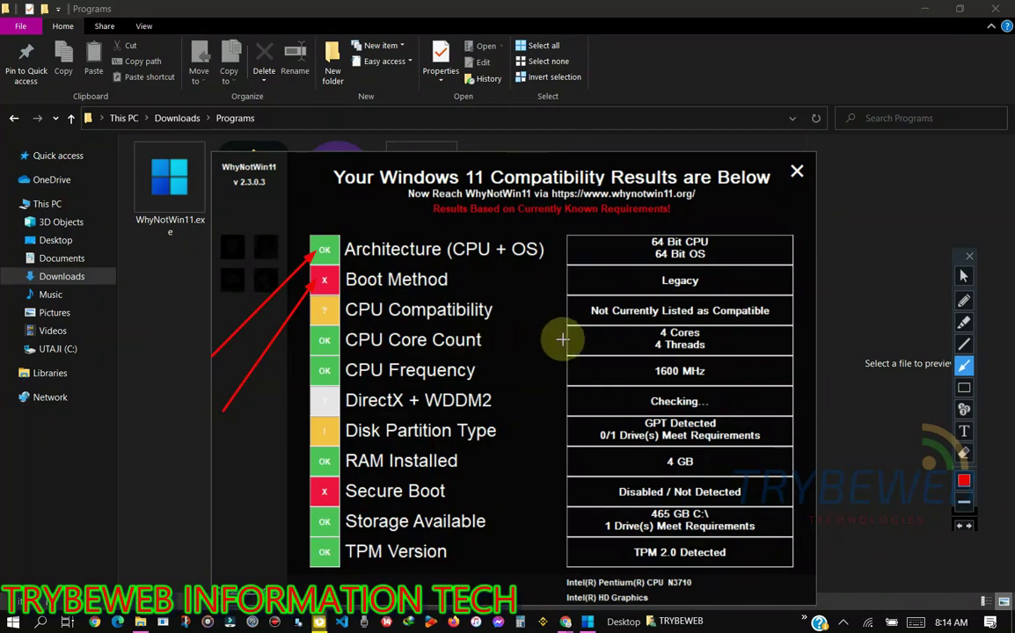
mouse_move(656, 344)
mouse_down()
mouse_move(446, 315)
mouse_move(327, 320)
mouse_move(384, 343)
mouse_up()
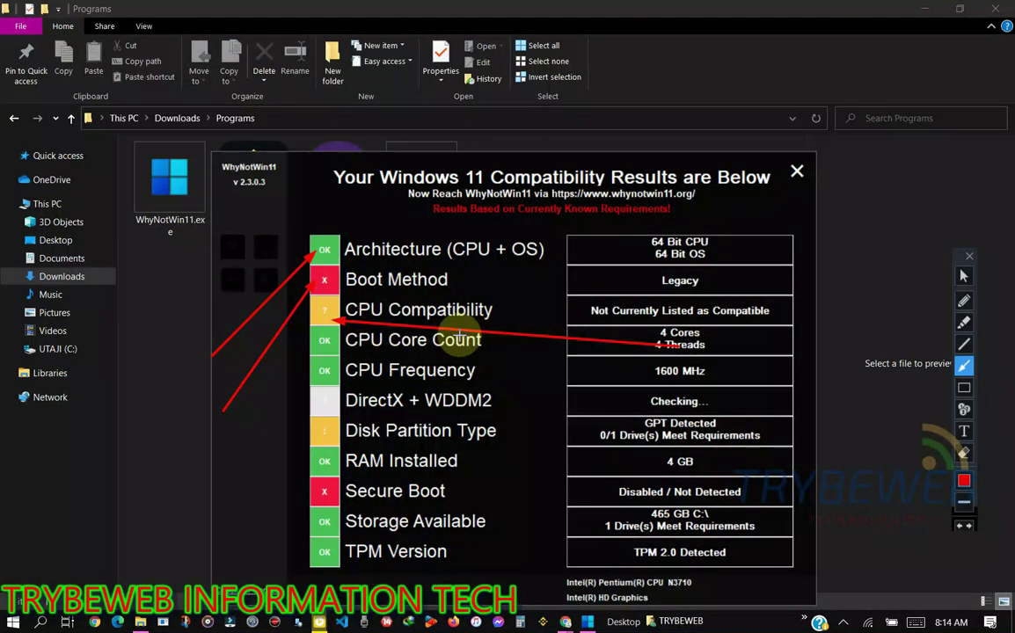
key(ctrl+z)
key(ctrl+z)
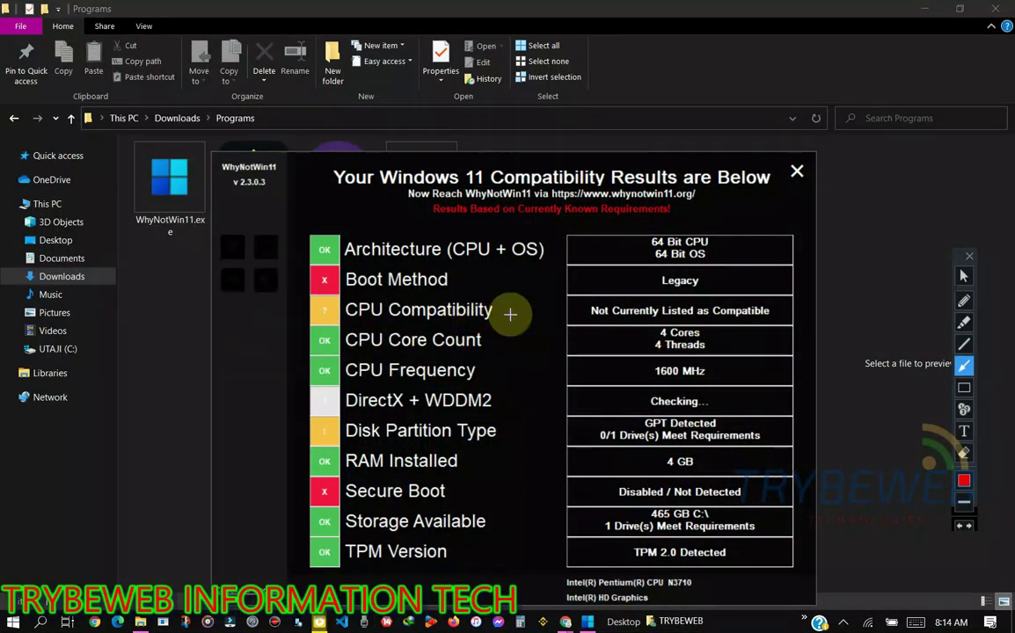
click(964, 276)
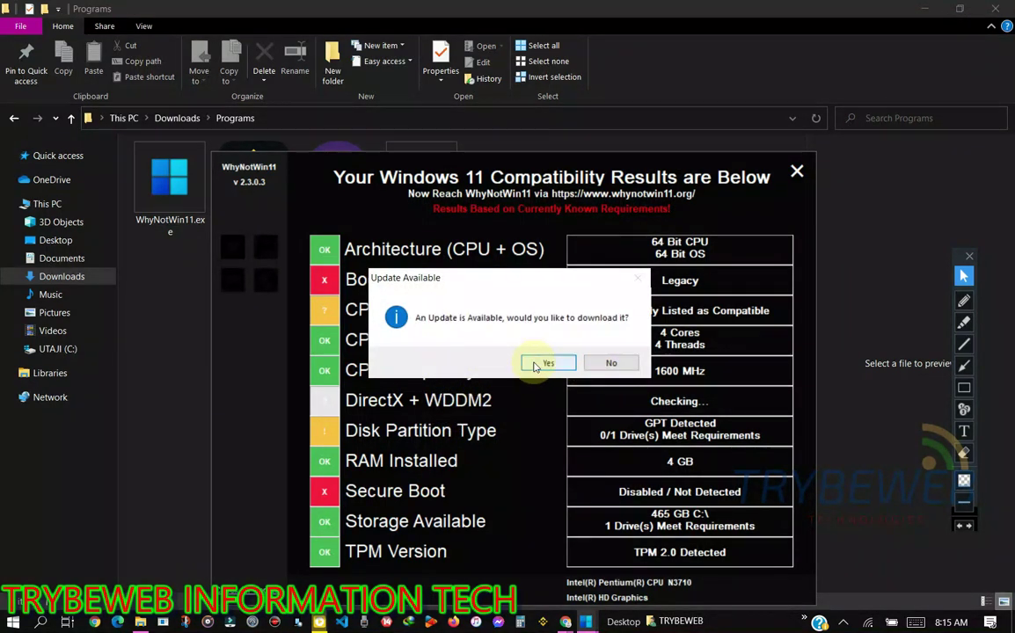
Step: Answer No to the Update Available prompt
click(611, 363)
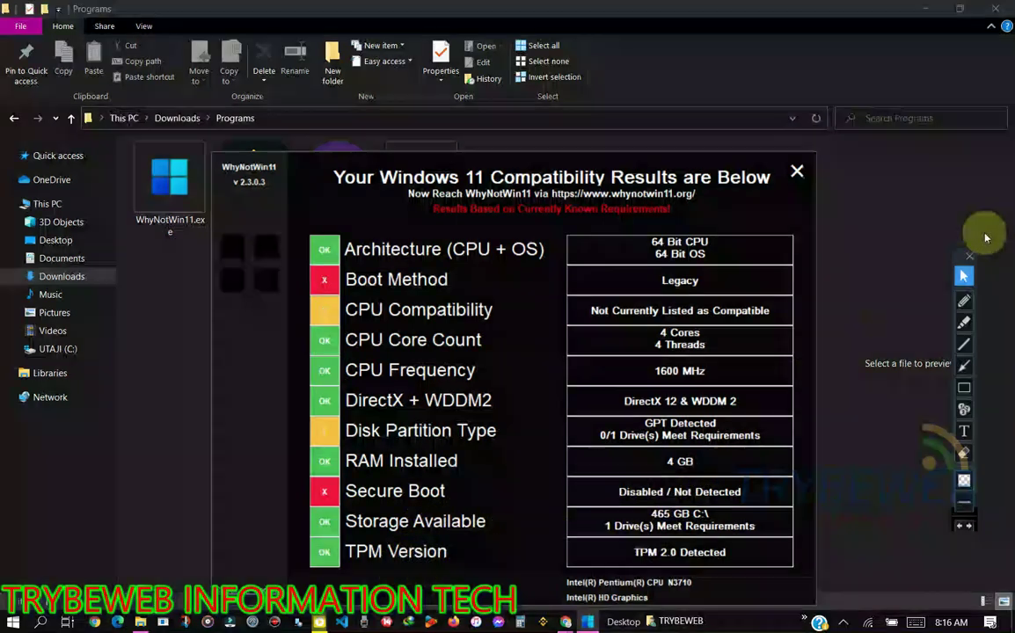
Step: Stamp marker 1 beside Boot Method and marker 2 beside Secure Boot, then turn drawing off
click(965, 411)
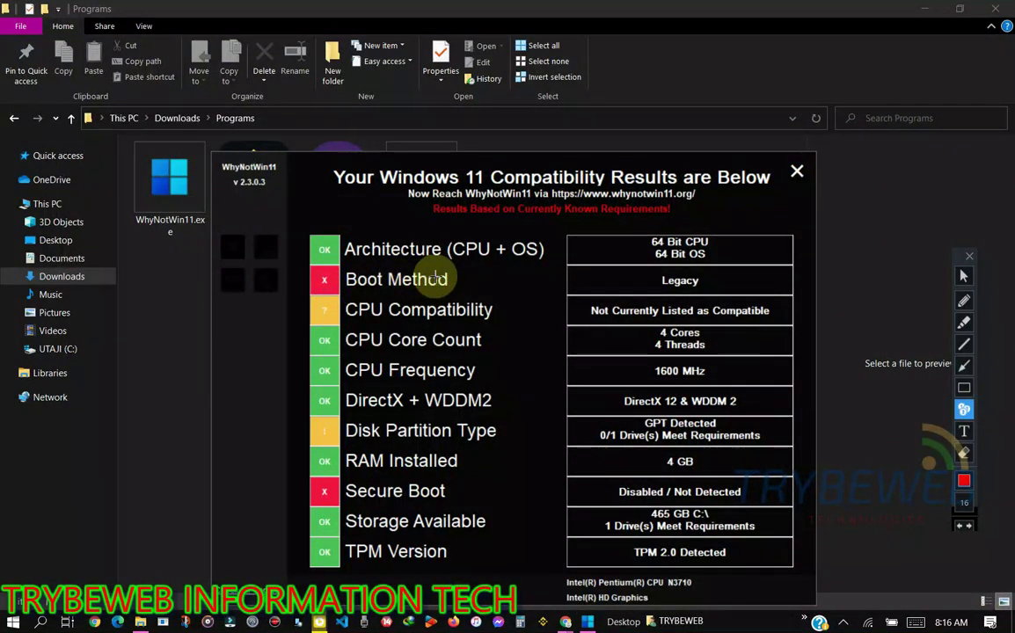
click(476, 279)
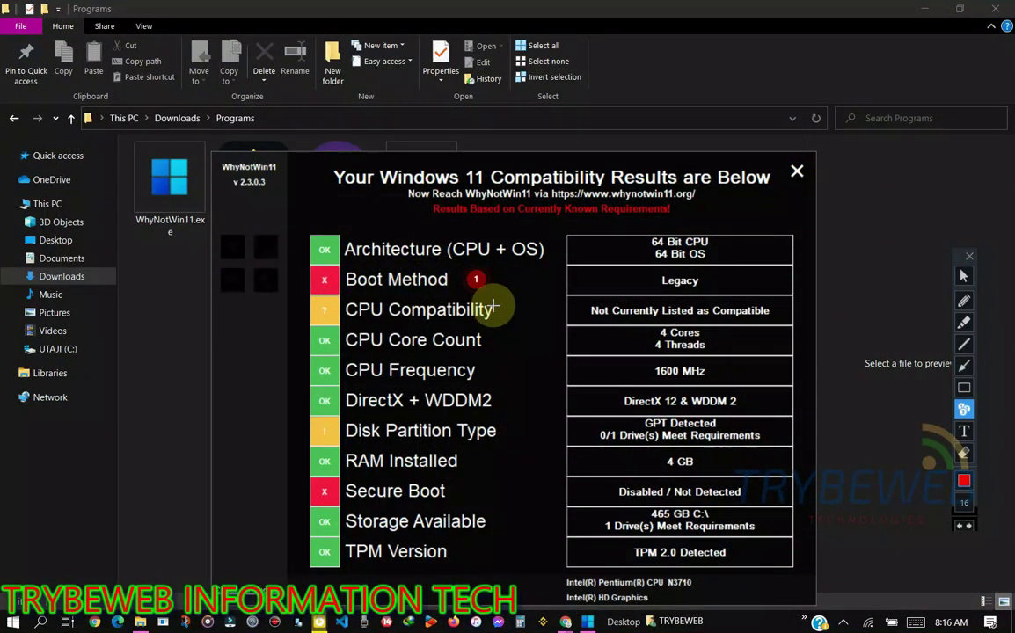
click(491, 492)
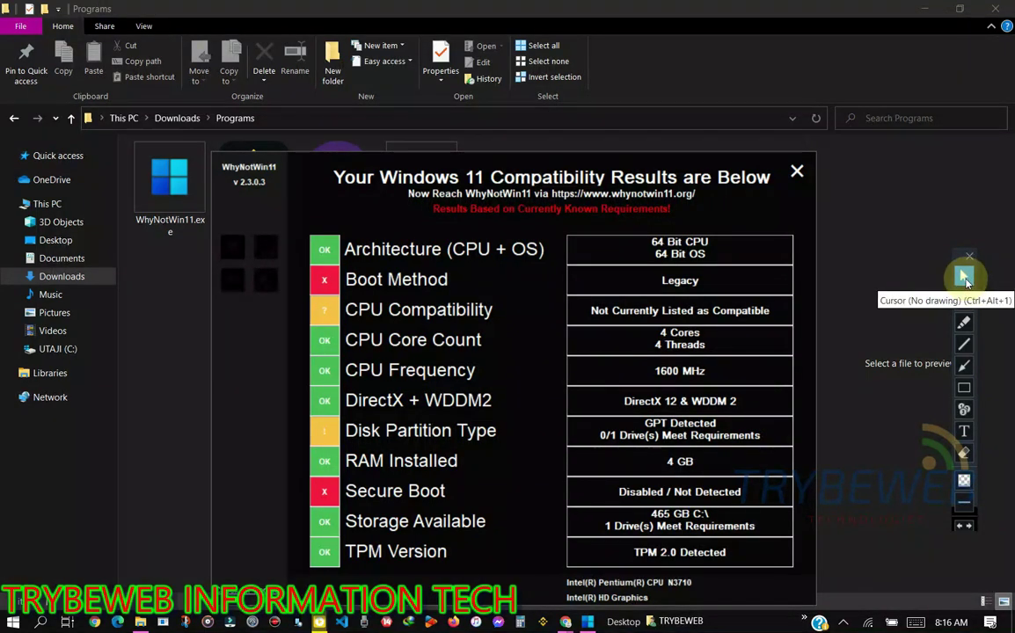
click(964, 277)
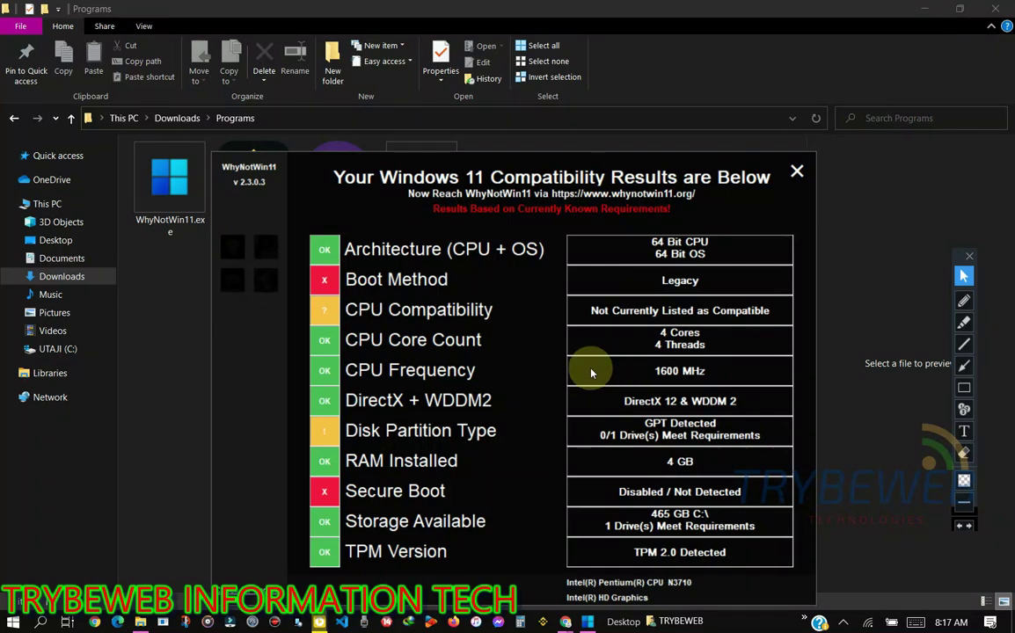
mouse_move(502, 7)
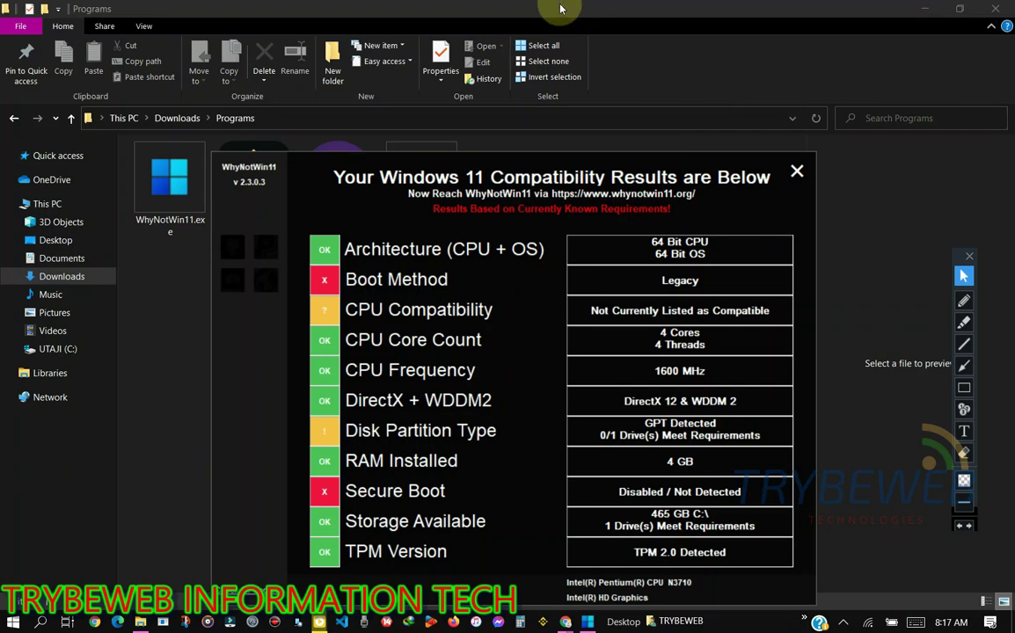
Step: Stop the screen recording, then enter 'settings' as a search
click(607, 11)
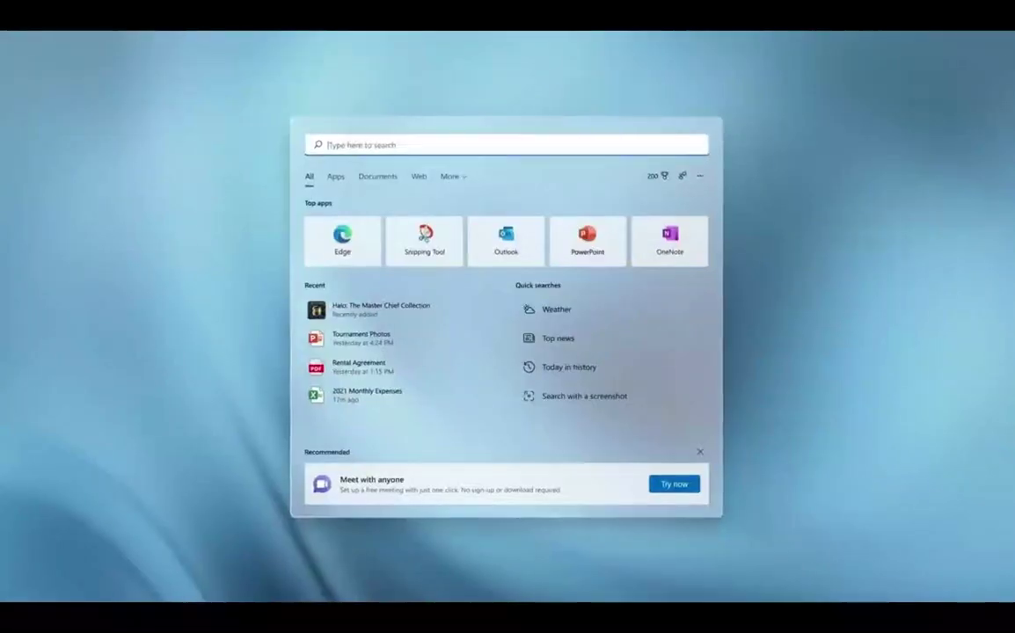
text(settings)
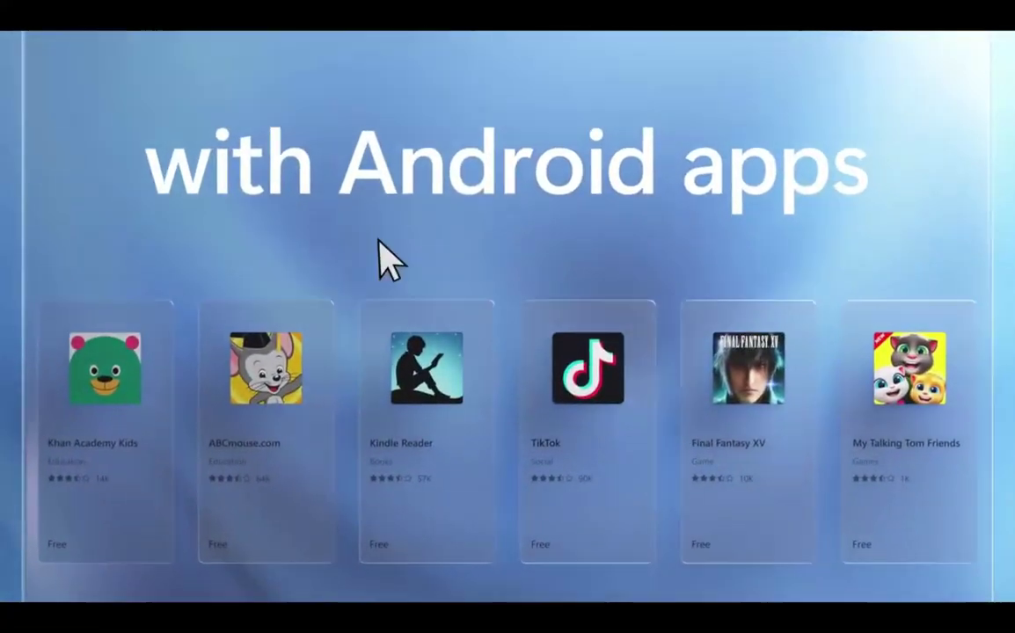
Step: Continue the promo video on to the 'Automatically adapts' taskbar scene
click(589, 359)
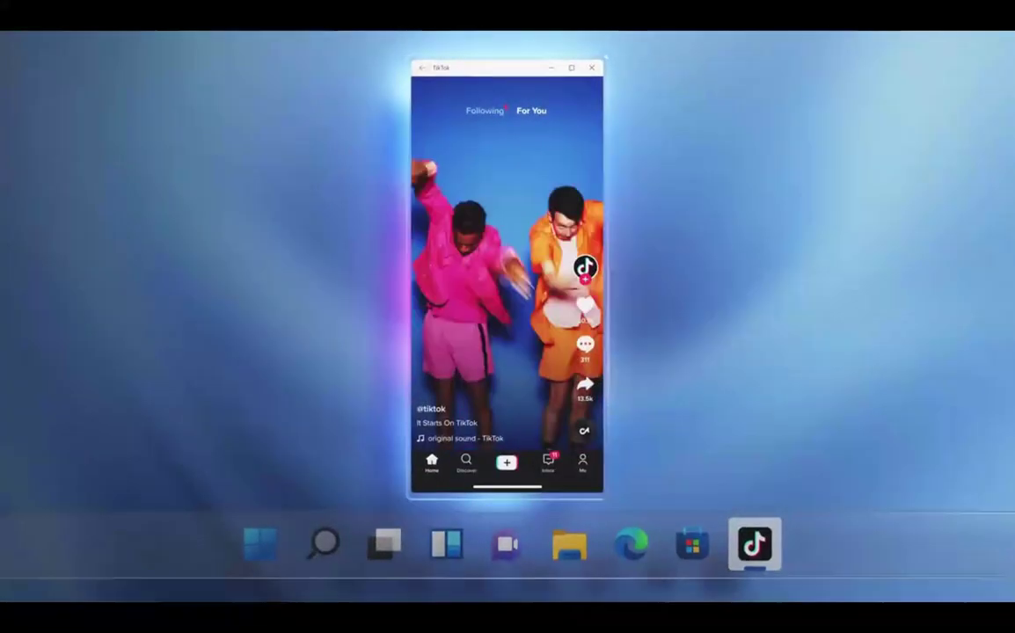